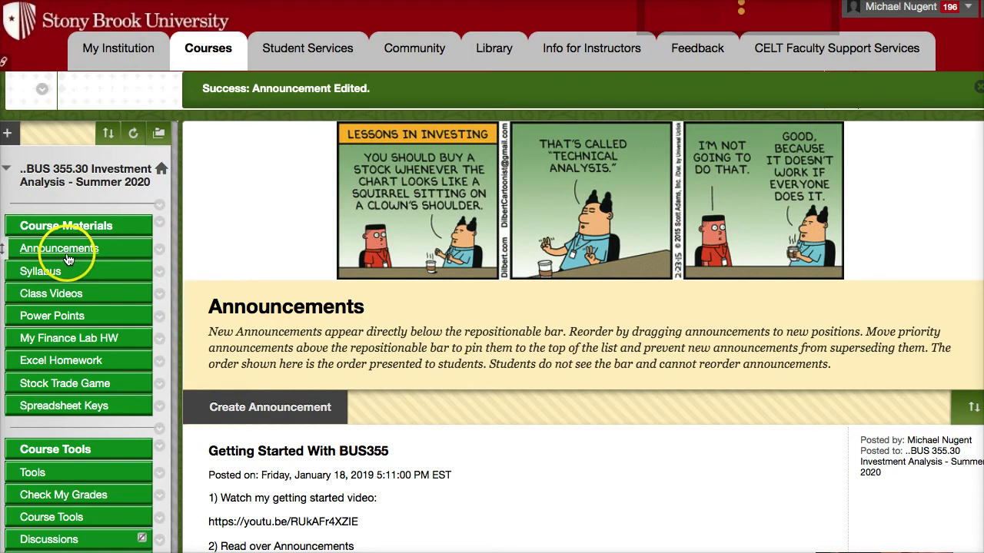
Scroll down the Blackboard Announcements page to the Market Watch Stock Trading Game post
scroll(268, 379, down, 4)
scroll(268, 379, down, 16)
scroll(291, 439, down, 3)
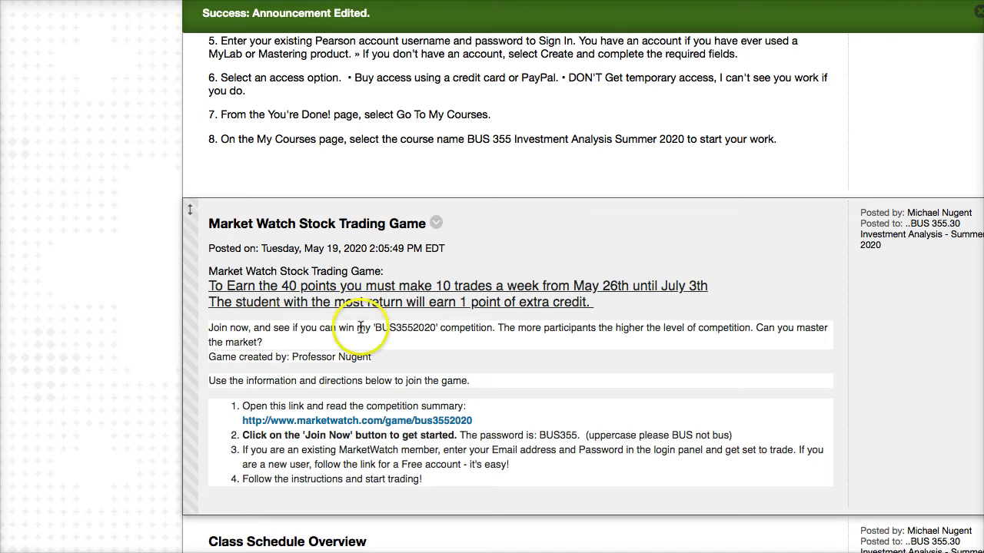
Highlight the BUS3552020 competition name in the announcement and scroll around the post
drag(374, 328, 432, 327)
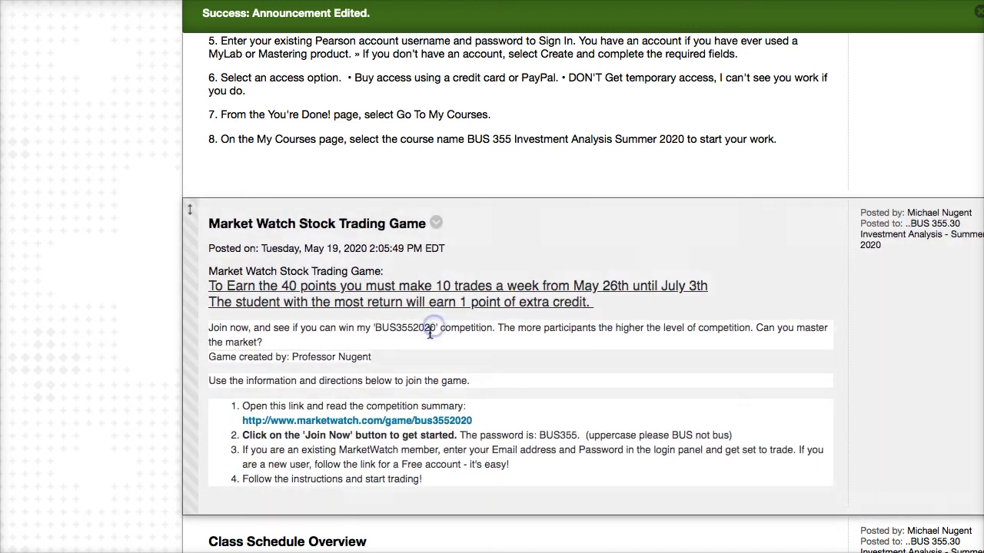
scroll(238, 377, down, 1)
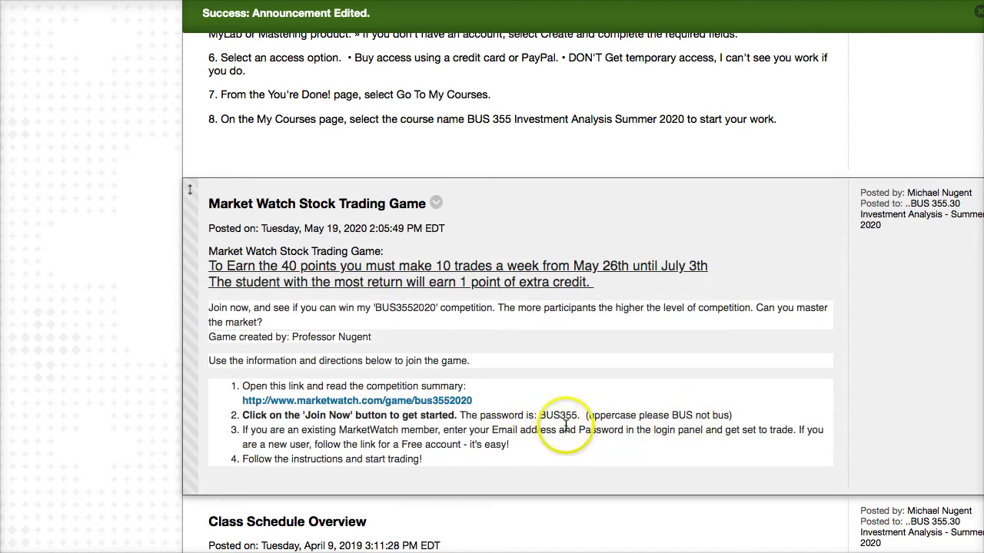
scroll(480, 397, up, 10)
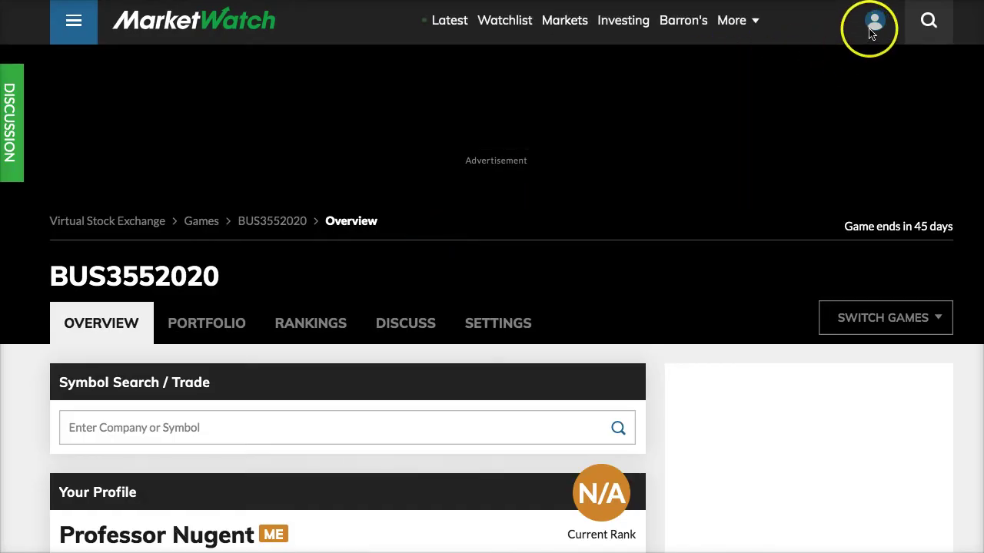
scroll(667, 285, down, 4)
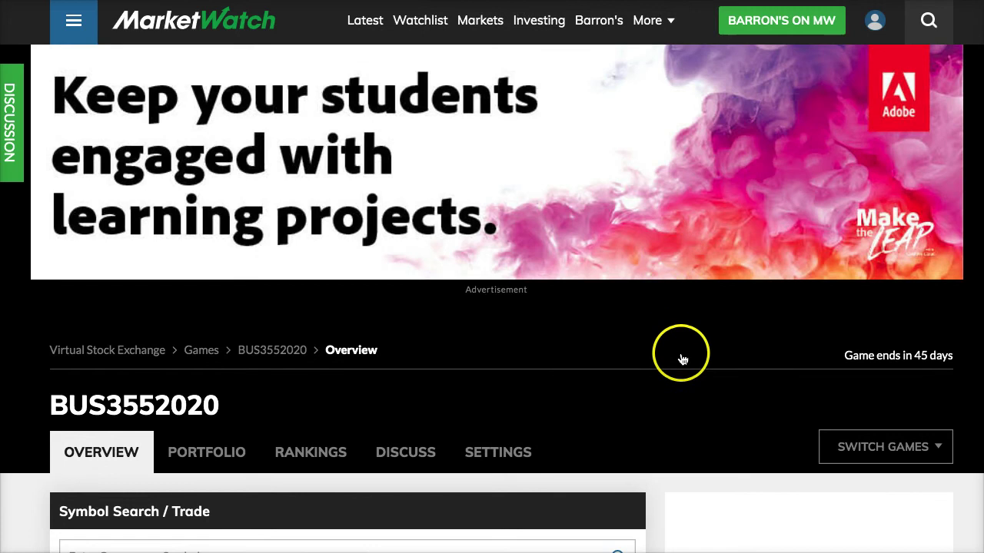
scroll(679, 267, down, 1)
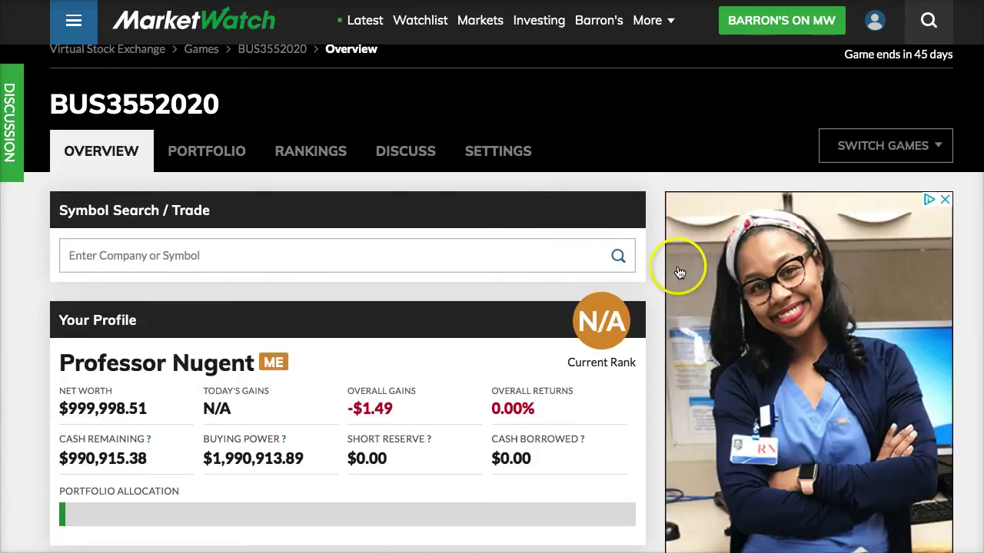
scroll(430, 264, down, 1)
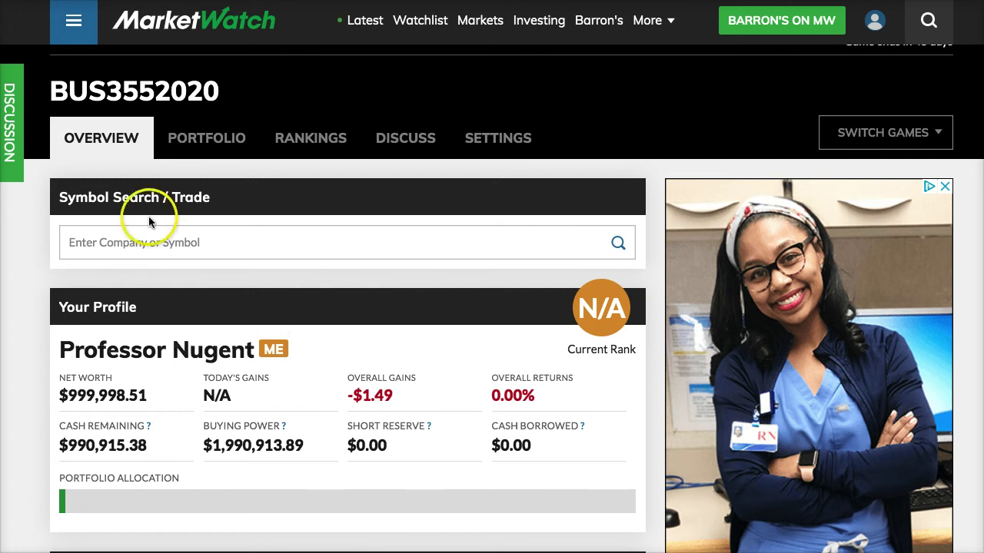
scroll(138, 220, up, 1)
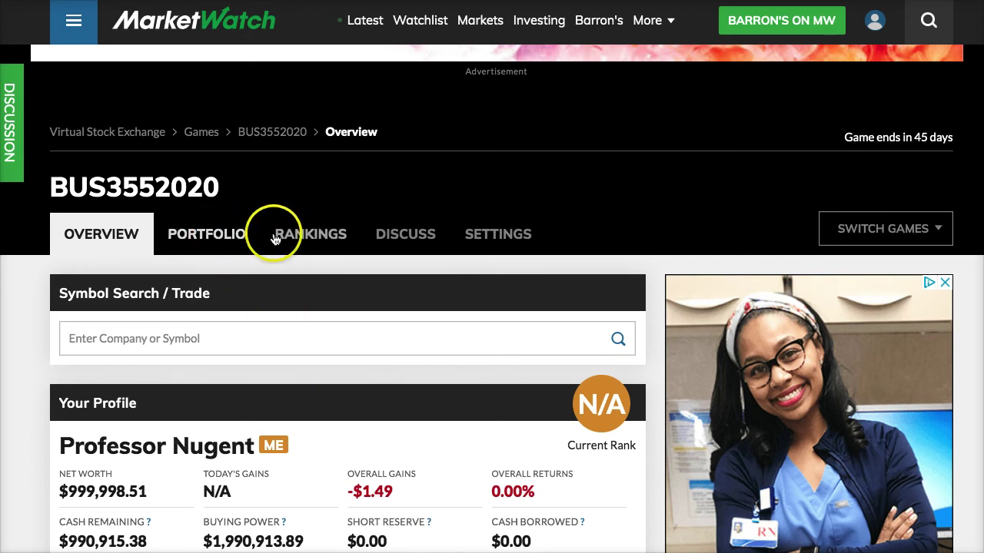
click(311, 235)
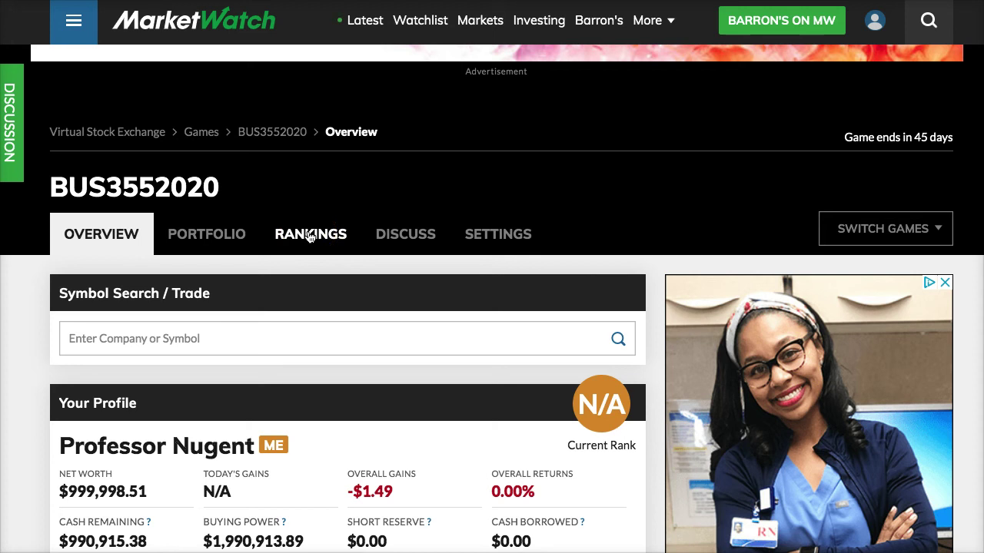
click(402, 236)
click(403, 239)
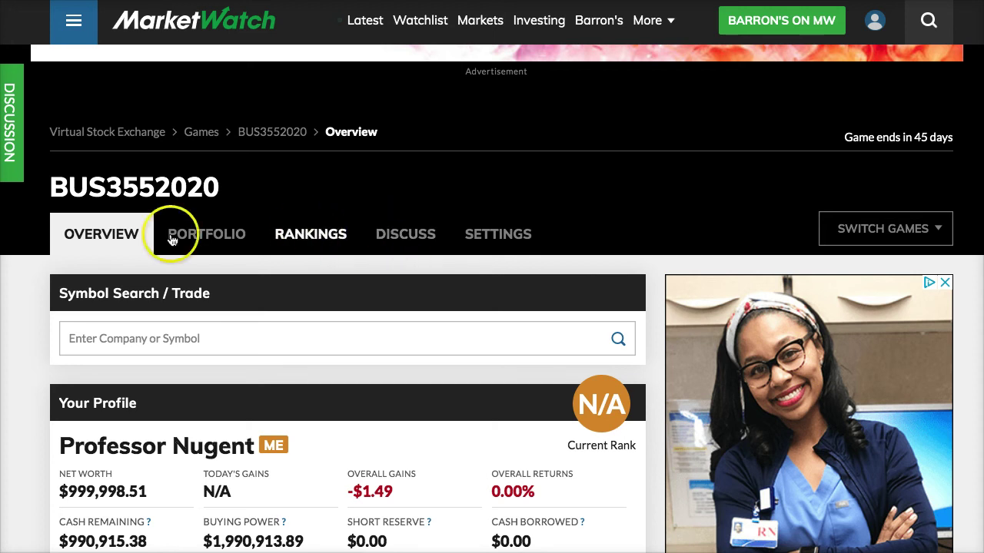
scroll(263, 347, down, 2)
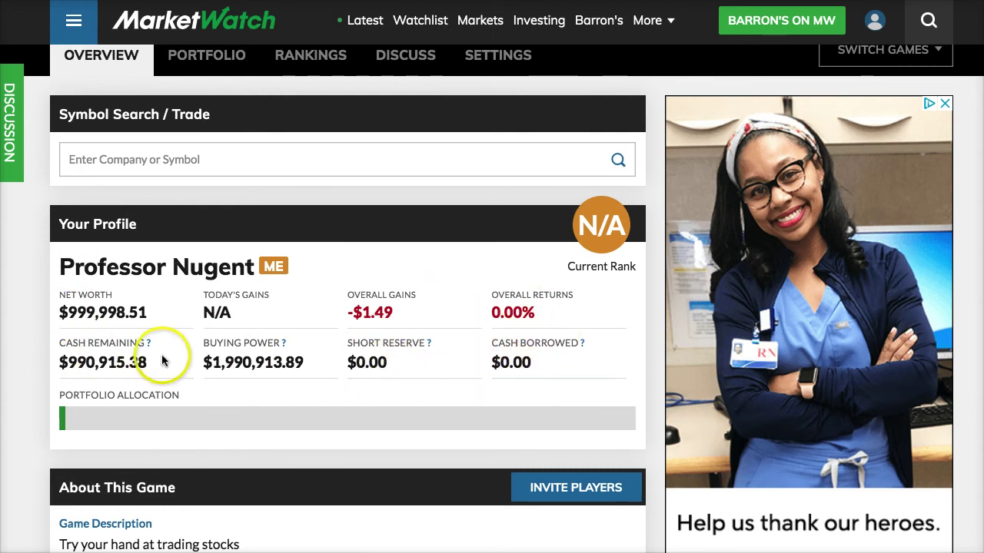
scroll(171, 351, down, 1)
mouse_move(71, 335)
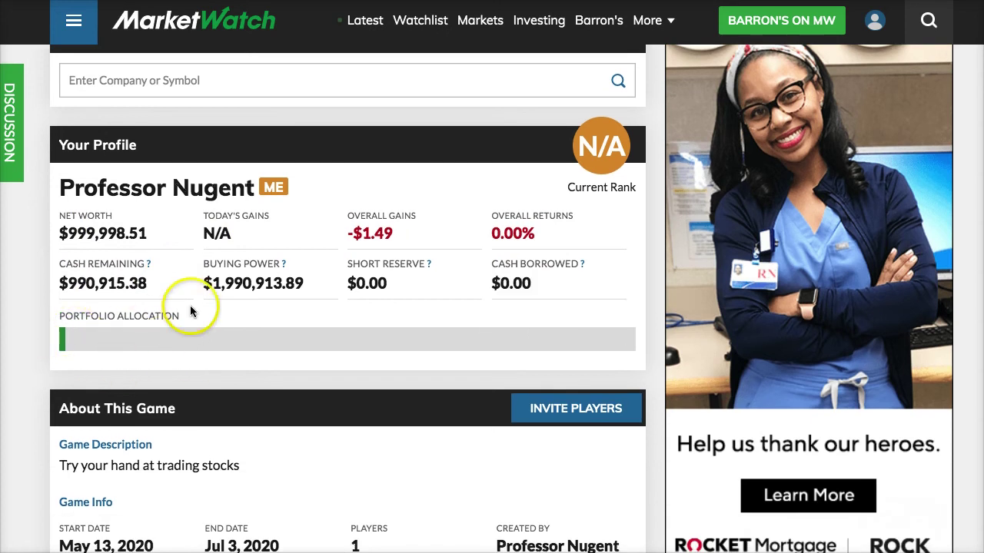
scroll(261, 300, down, 1)
scroll(261, 299, down, 1)
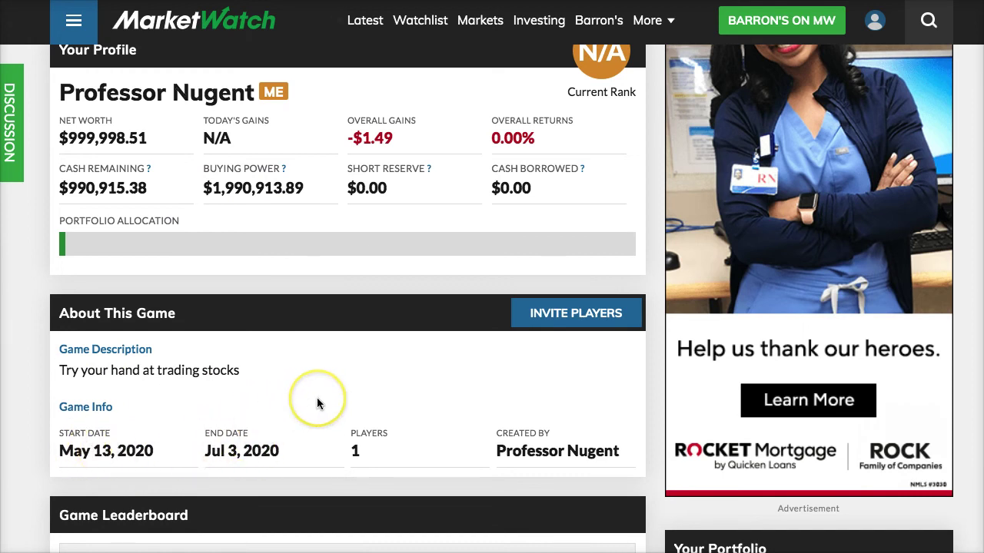
scroll(316, 398, up, 4)
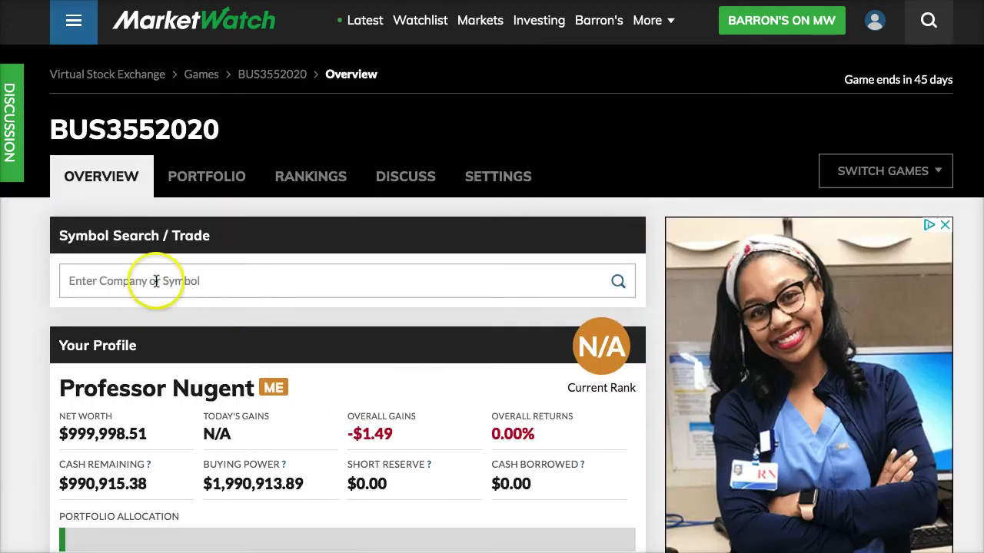
Search 'mcd' and start a trade order for McDonald's Corp. (MCD)
click(161, 280)
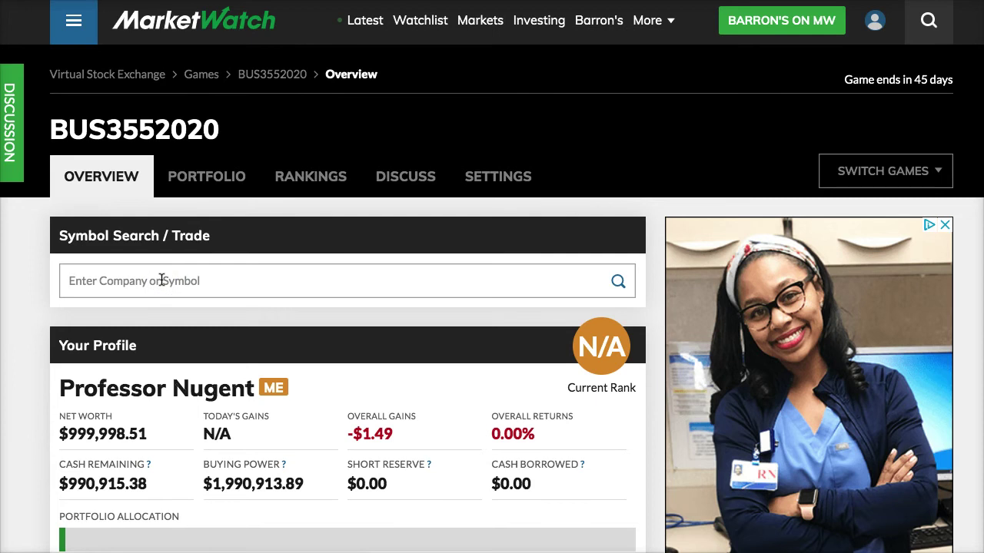
text(mcd)
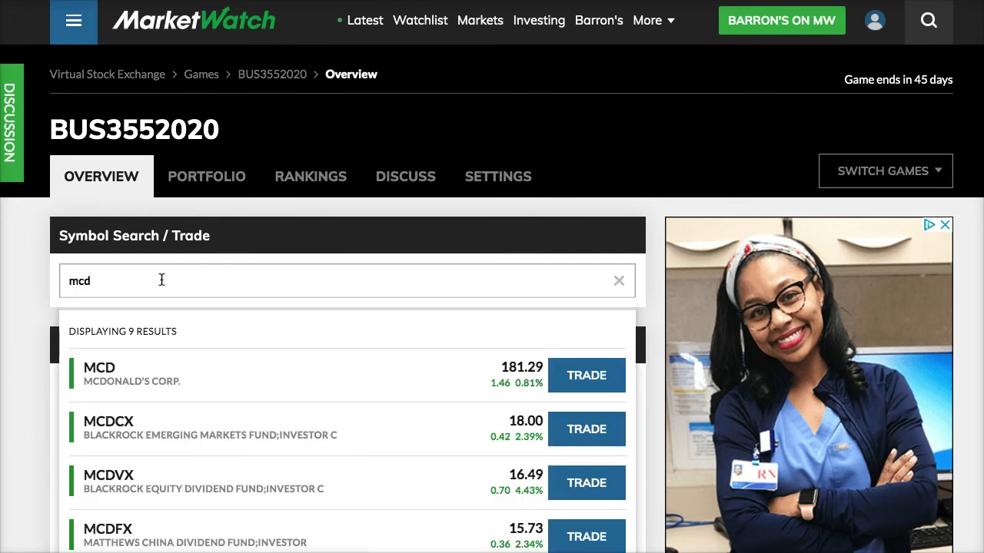
click(153, 323)
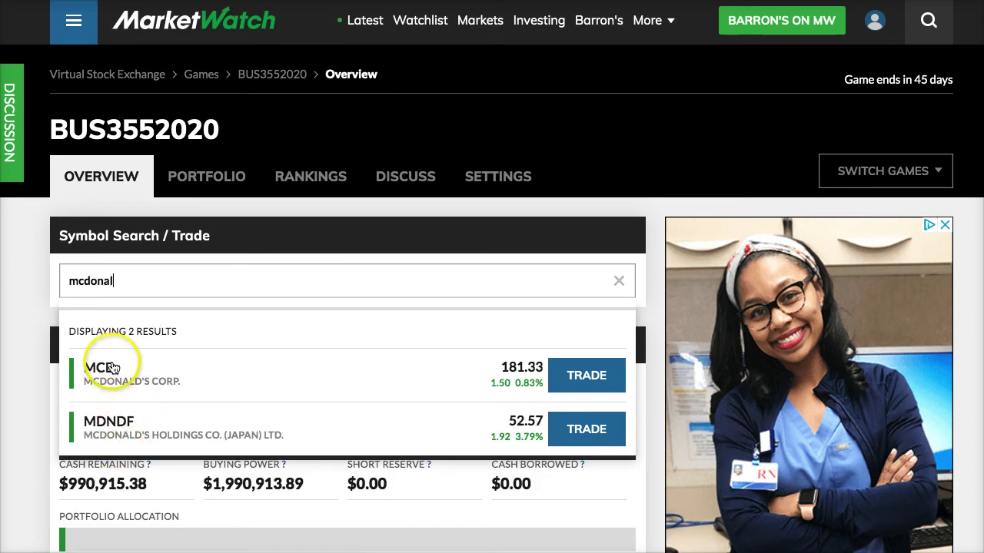
click(576, 380)
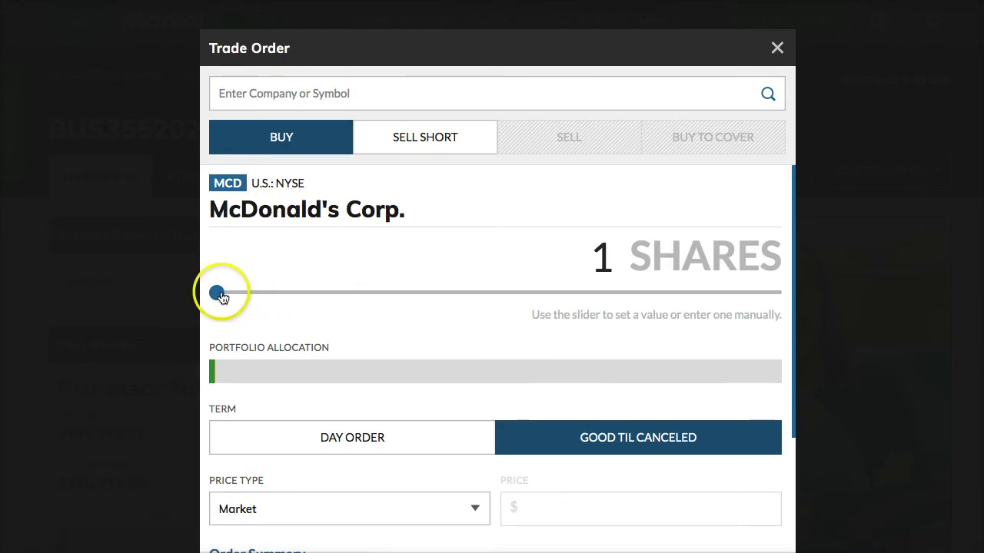
Set the MCD order quantity to 100 shares
mouse_move(220, 297)
mouse_down()
mouse_move(584, 296)
mouse_move(195, 307)
mouse_move(221, 305)
mouse_up()
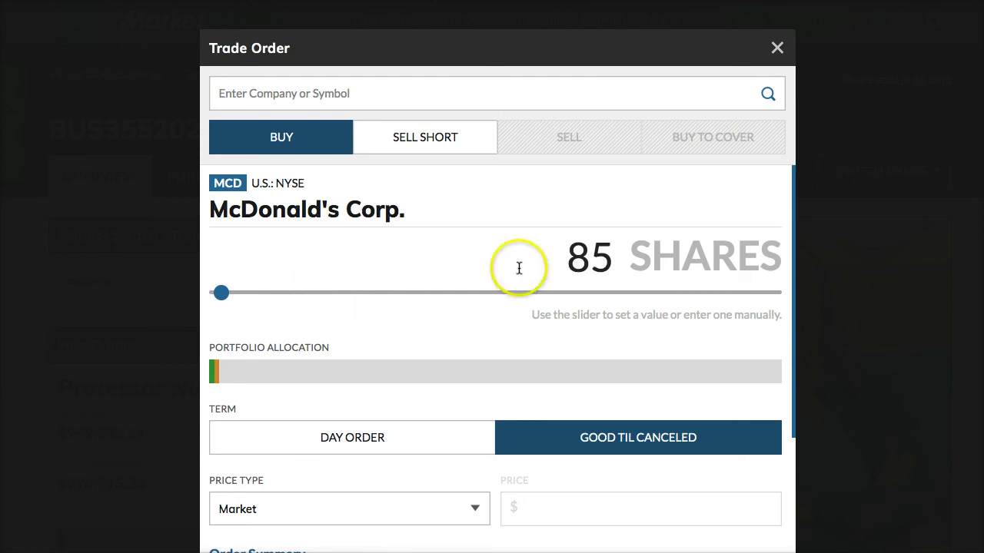
click(593, 262)
text(1)
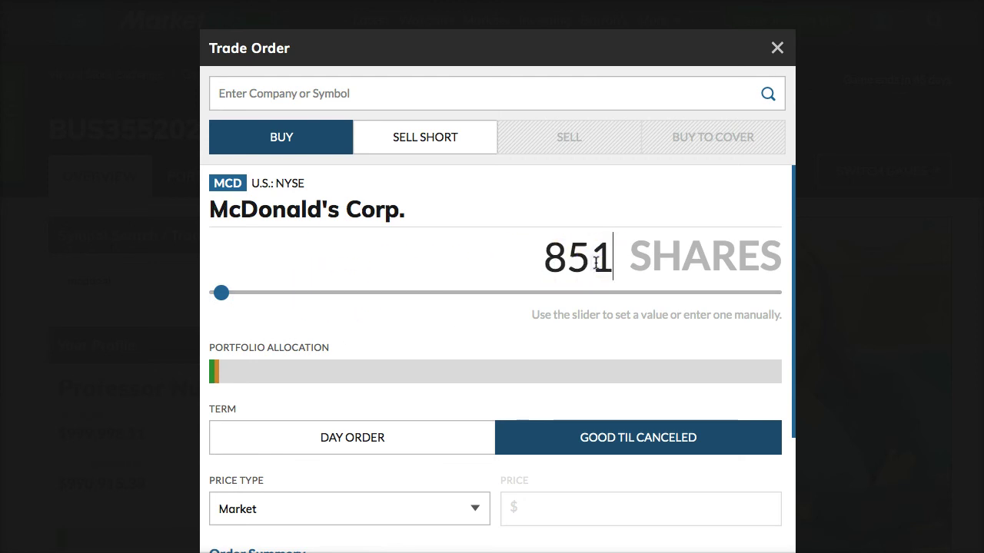
key(BackSpace)
key(BackSpace)
key(BackSpace)
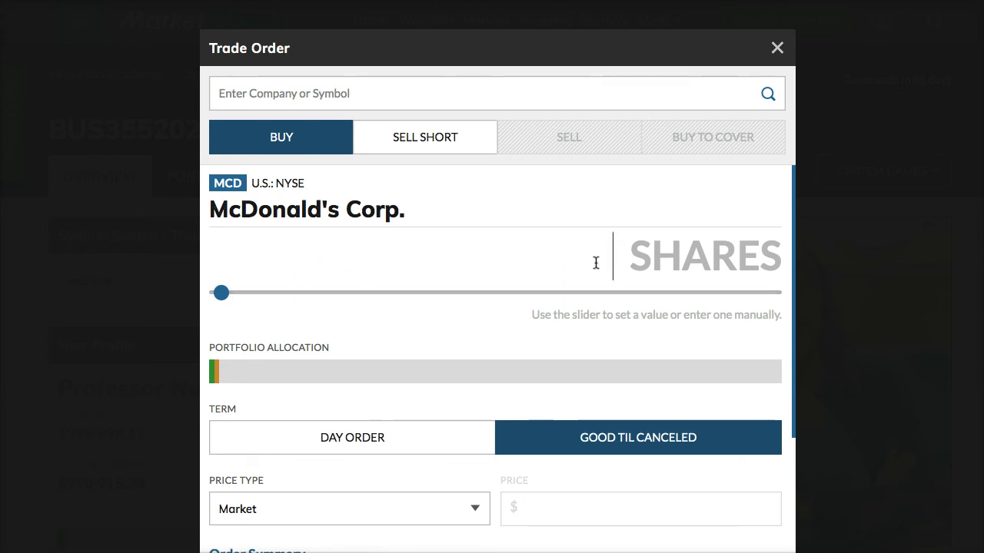
text(100)
click(453, 317)
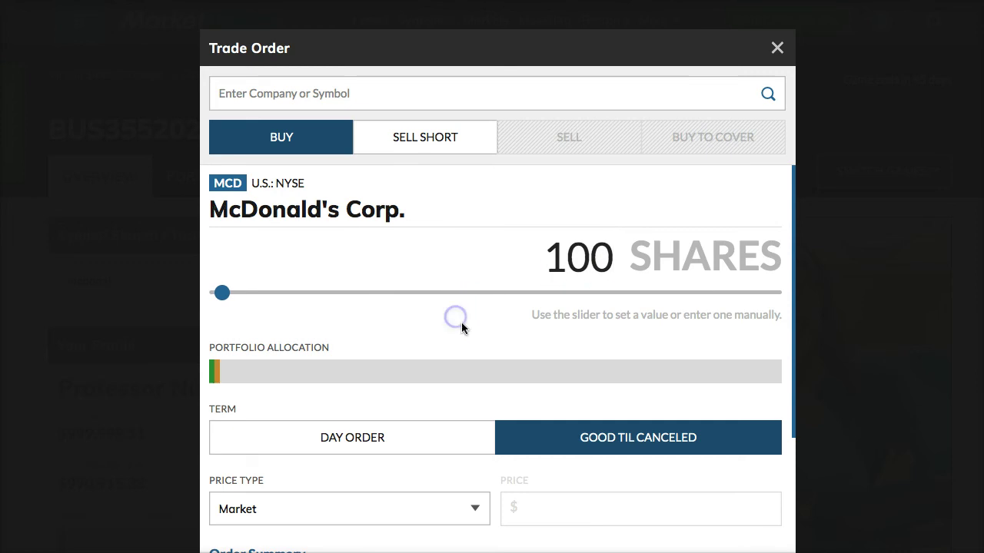
Make the MCD buy a day order with Market price type and review it
scroll(519, 396, down, 3)
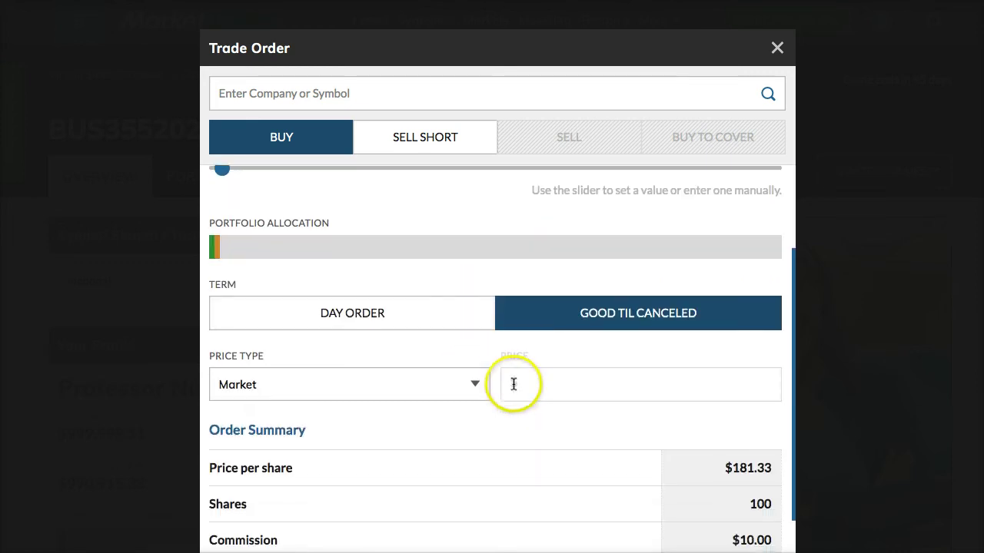
click(345, 329)
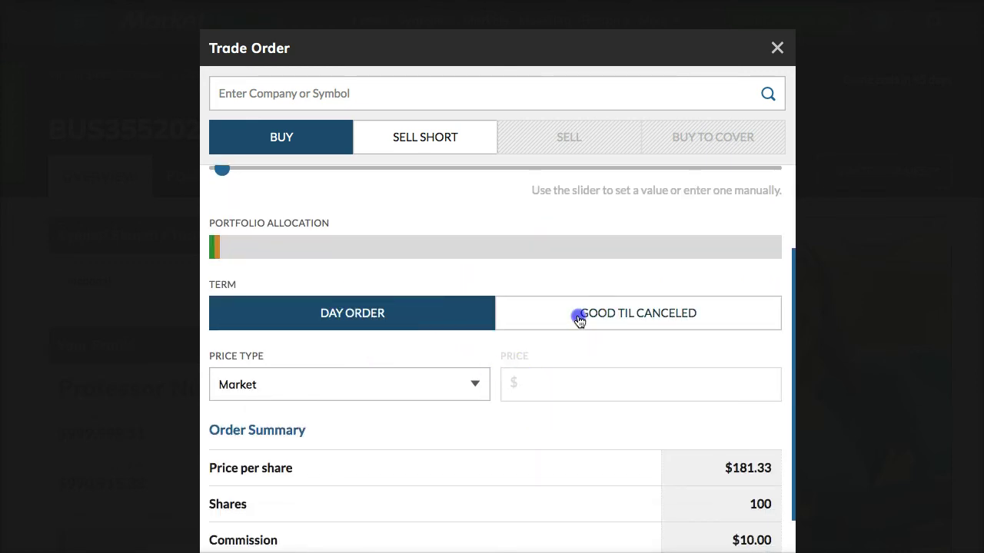
click(579, 321)
click(371, 322)
click(470, 387)
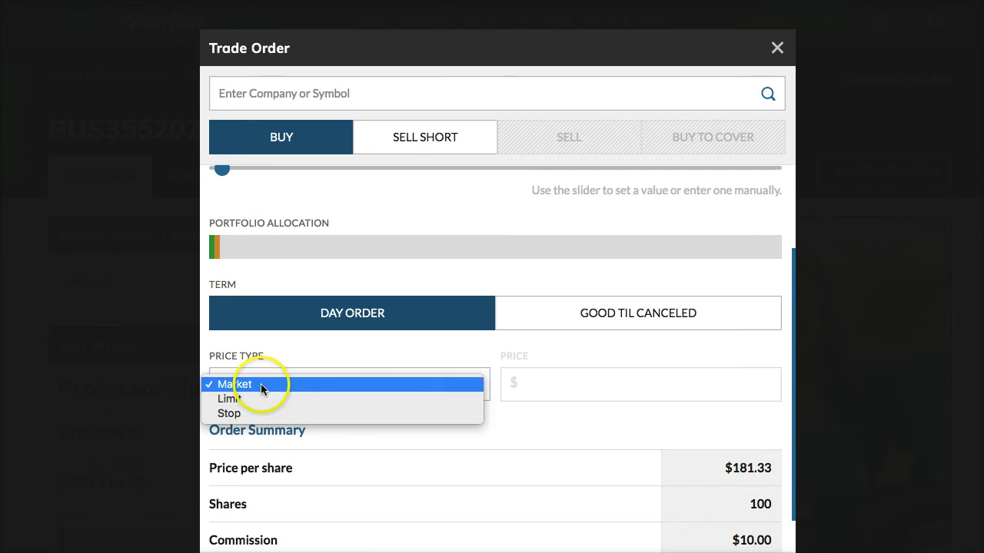
click(302, 382)
scroll(466, 415, down, 1)
scroll(466, 416, down, 3)
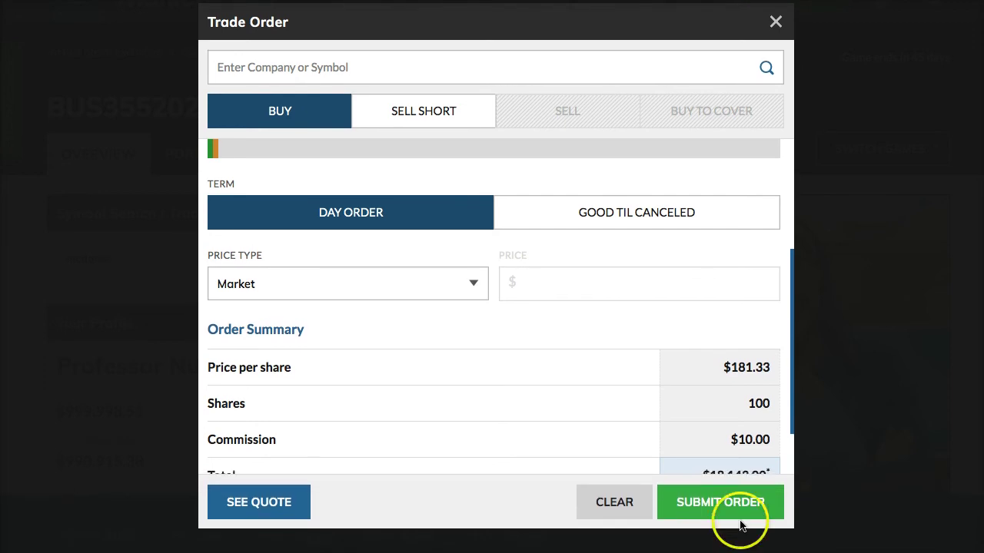
scroll(591, 394, down, 2)
scroll(391, 312, up, 1)
scroll(650, 421, down, 1)
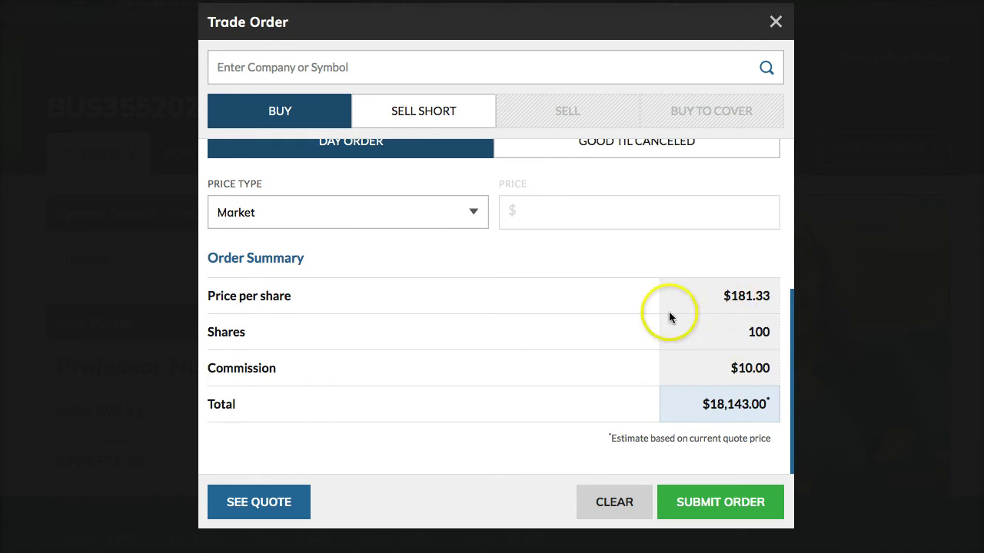
scroll(611, 327, up, 5)
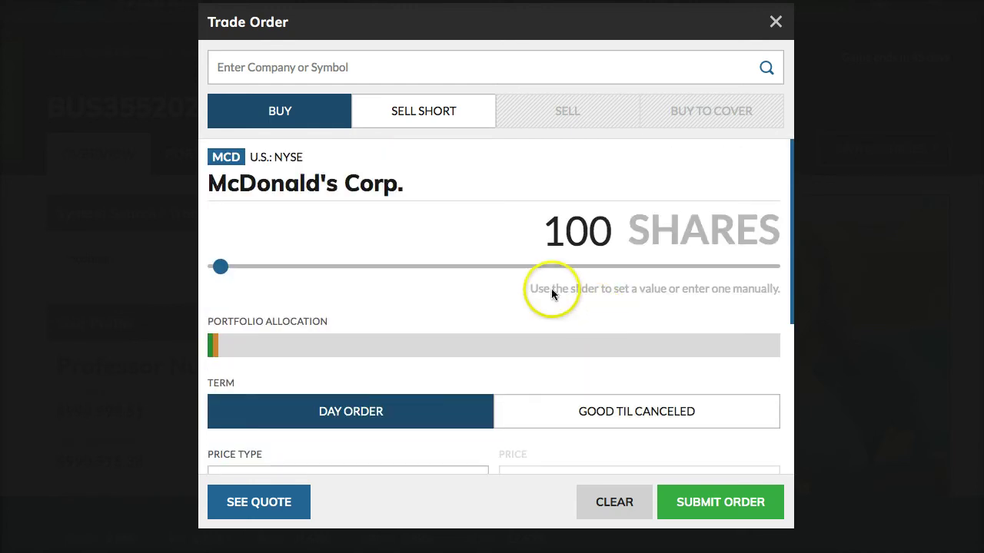
Submit the 100-share MCD buy and view holdings of 100 MCD and 74 WING
click(711, 499)
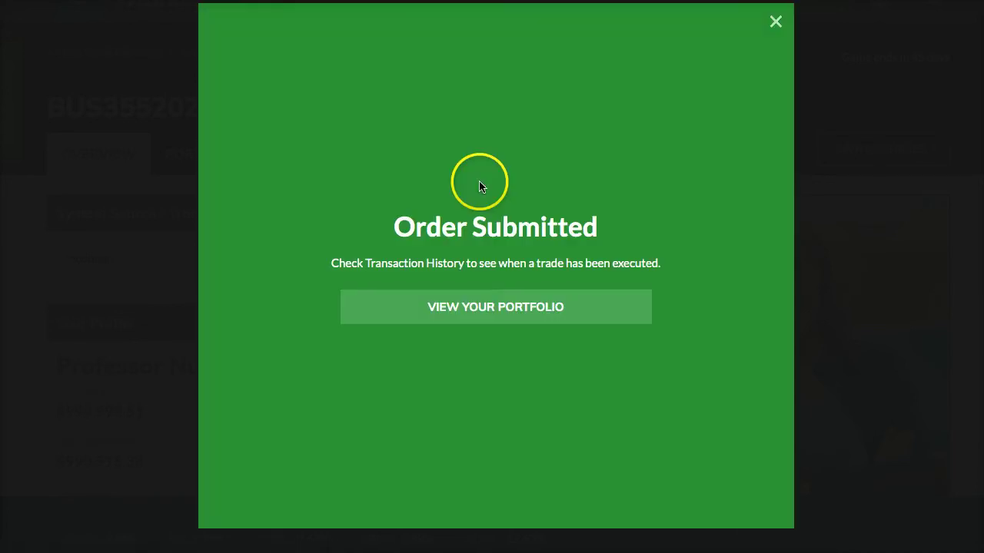
click(499, 312)
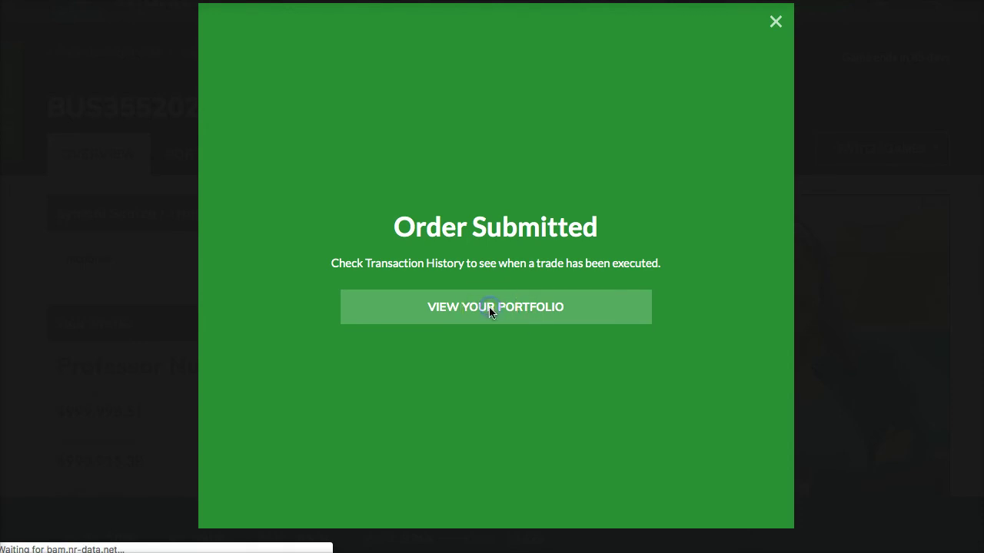
scroll(362, 329, down, 4)
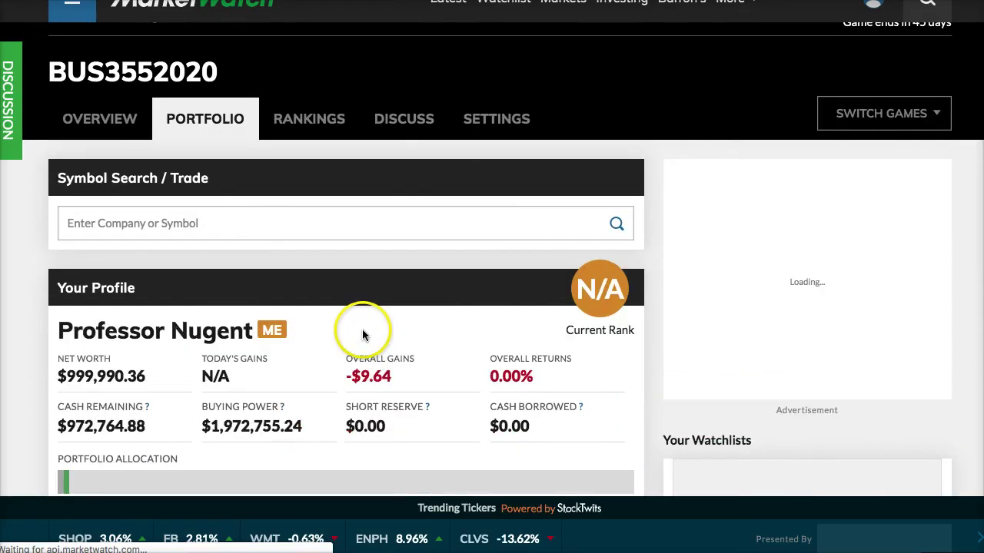
scroll(362, 329, down, 3)
scroll(362, 329, up, 3)
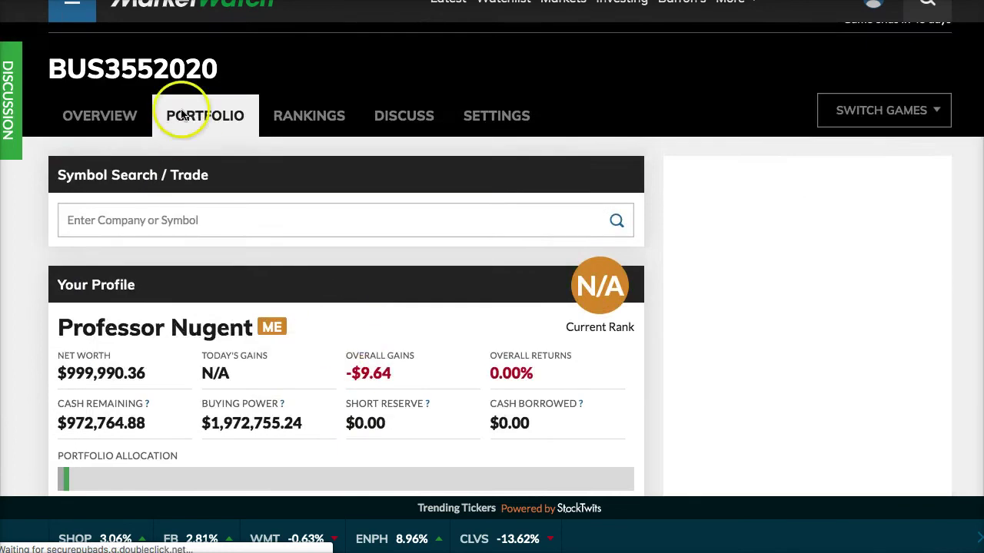
scroll(261, 300, down, 6)
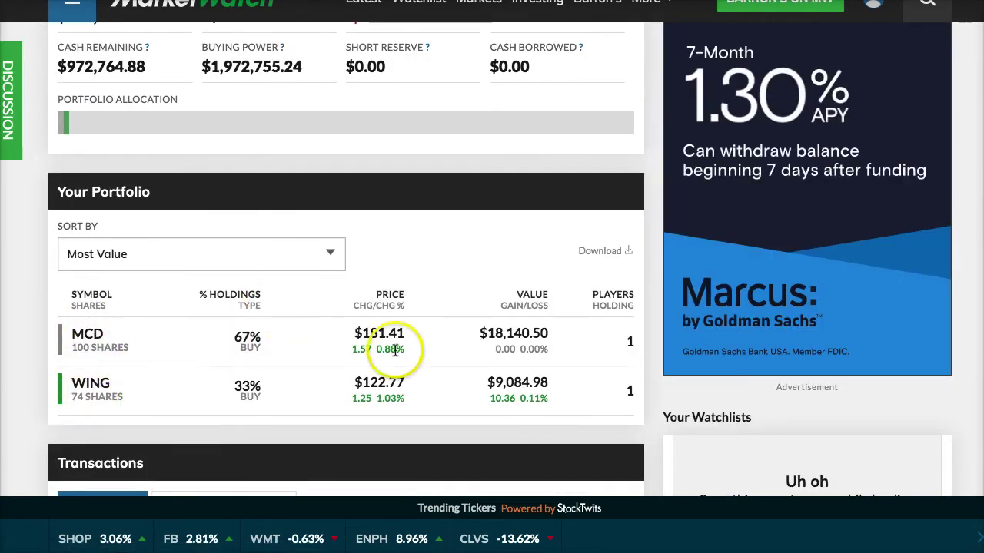
click(90, 384)
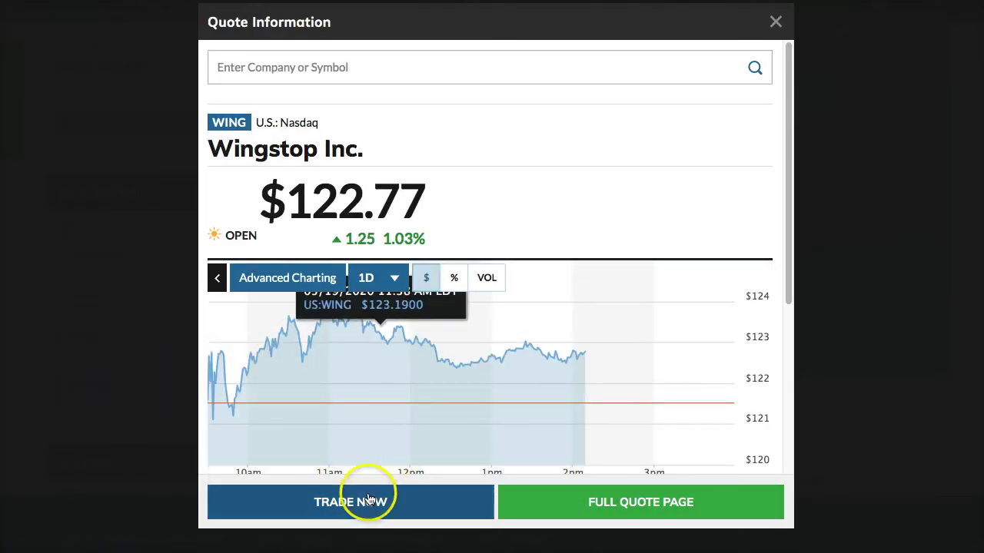
click(367, 502)
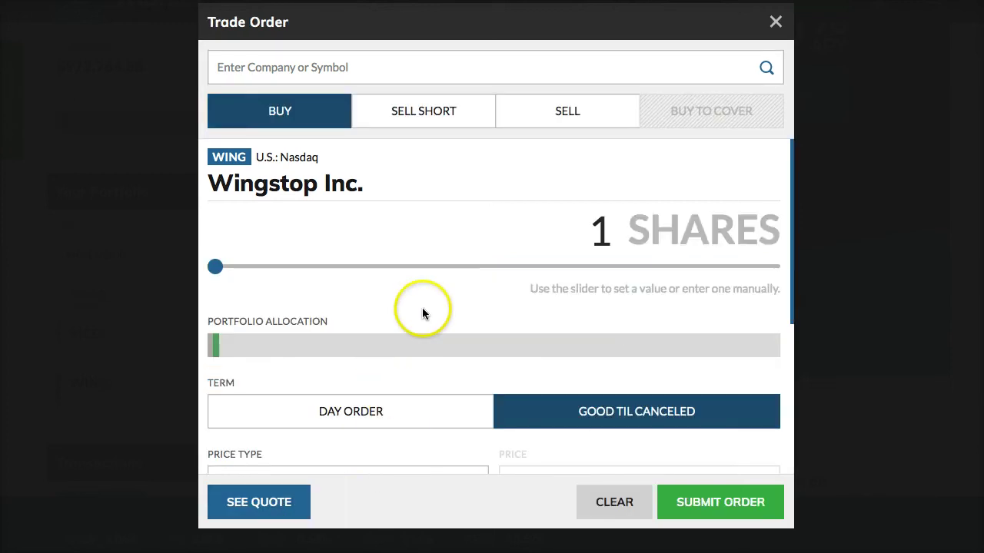
scroll(462, 399, down, 1)
scroll(464, 414, down, 2)
scroll(415, 361, down, 2)
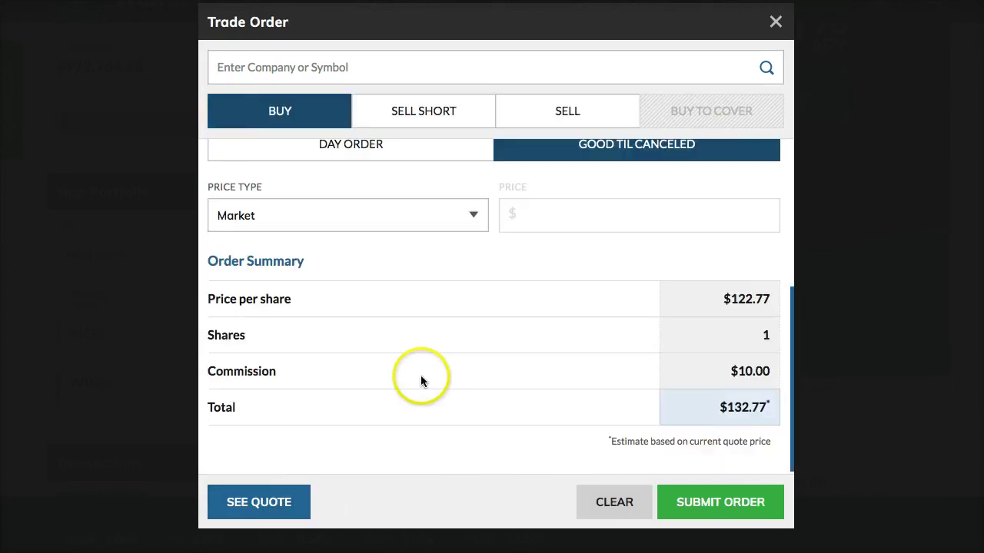
scroll(416, 246, up, 5)
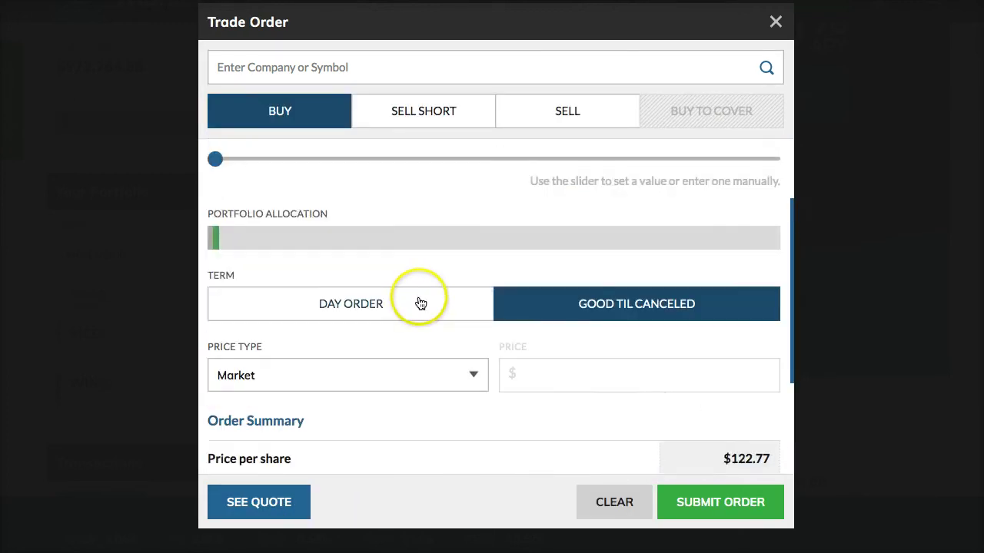
click(425, 121)
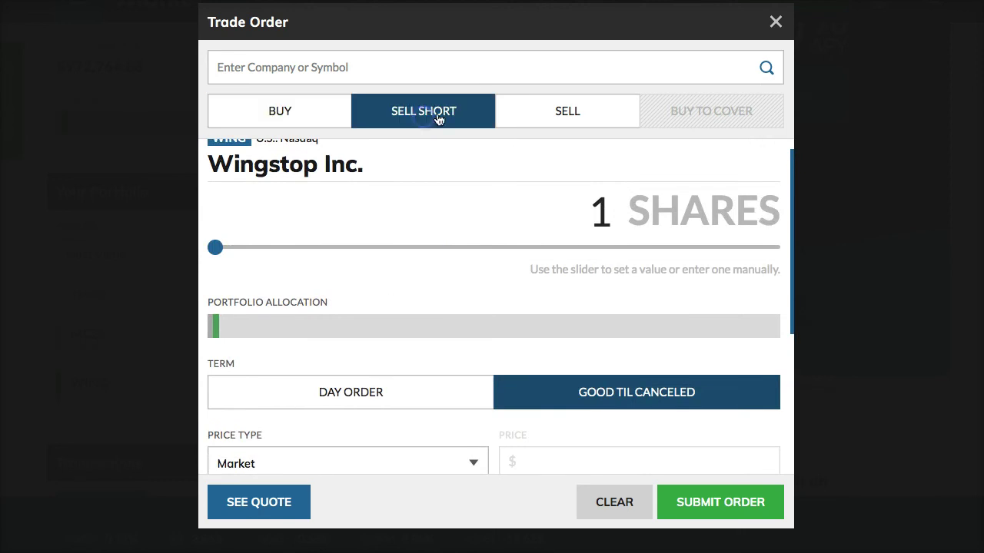
click(543, 114)
click(292, 110)
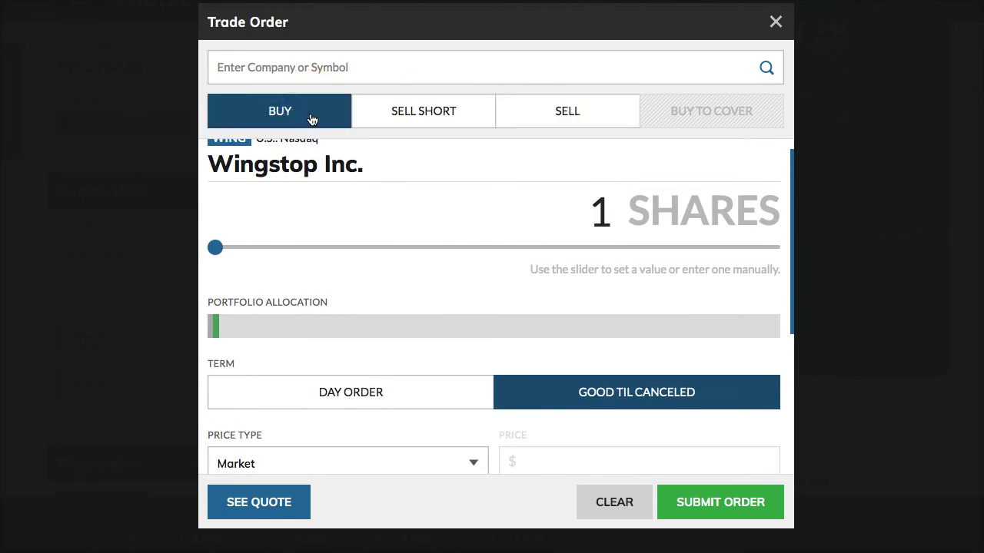
click(490, 120)
click(774, 22)
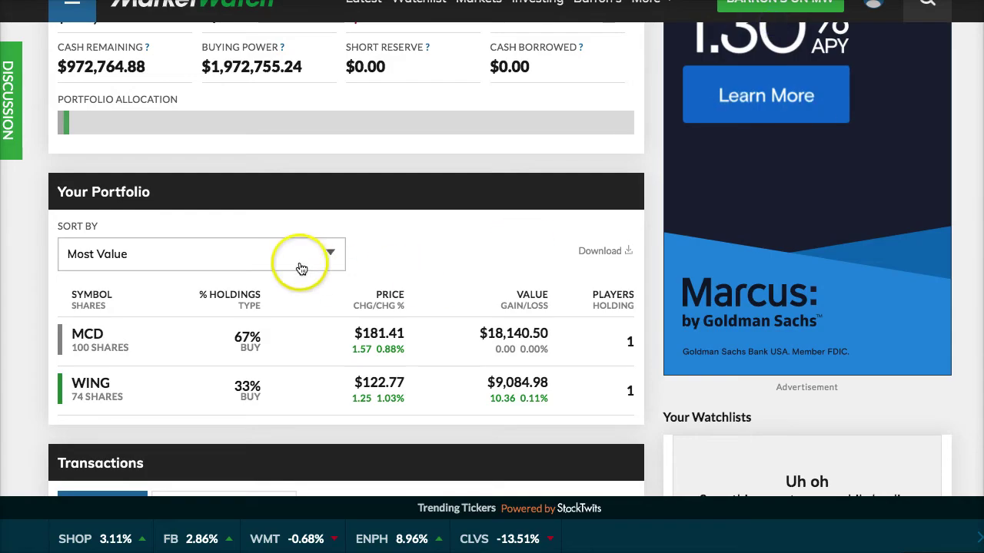
Search for 'wen' to find Wendy's Co
scroll(282, 266, up, 3)
scroll(282, 266, up, 5)
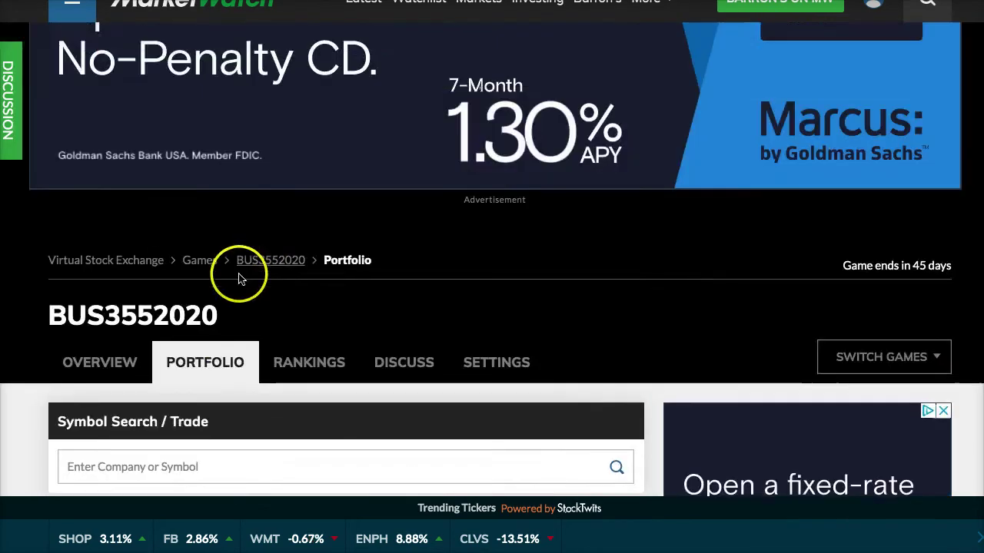
scroll(220, 301, down, 3)
click(128, 189)
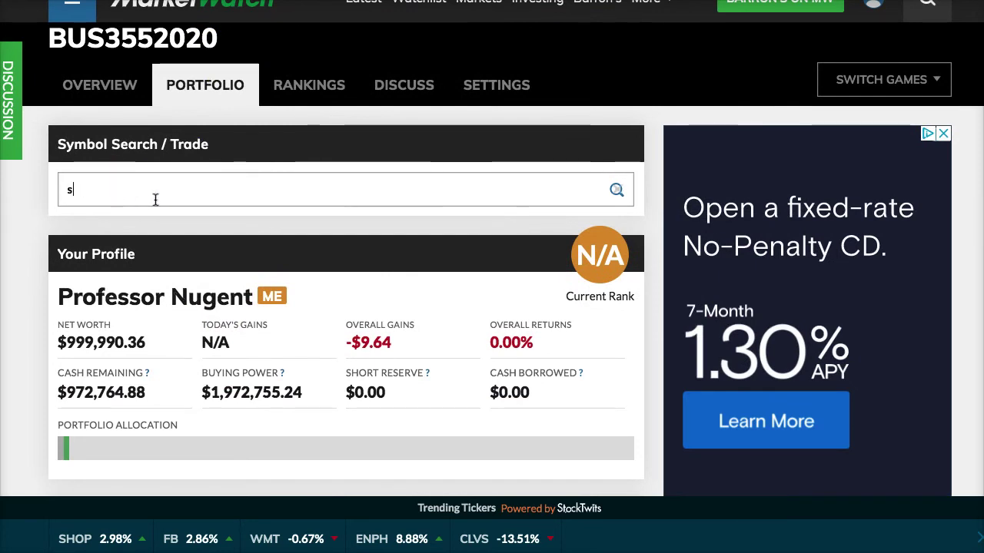
text(shaak)
key(BackSpace)
key(BackSpace)
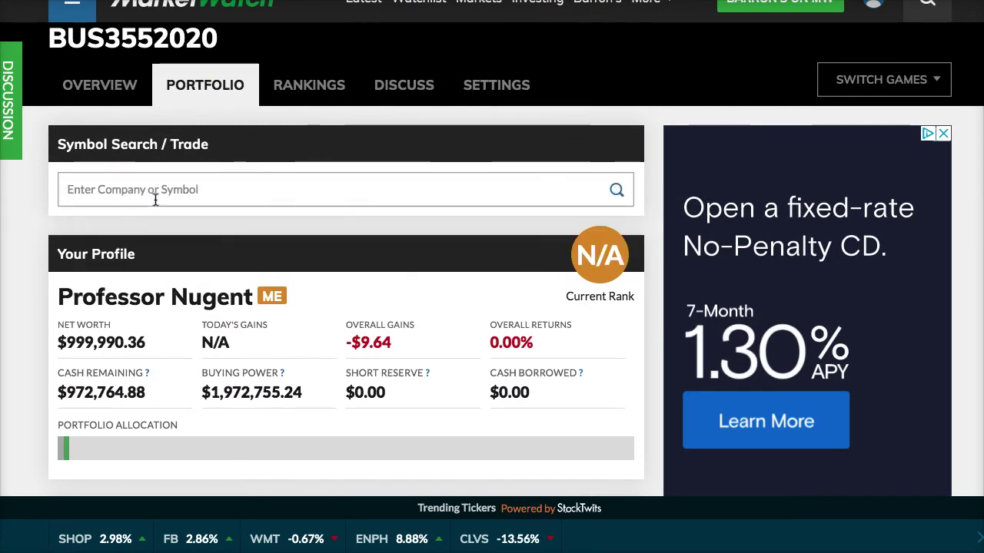
text(wee)
key(BackSpace)
text(n)
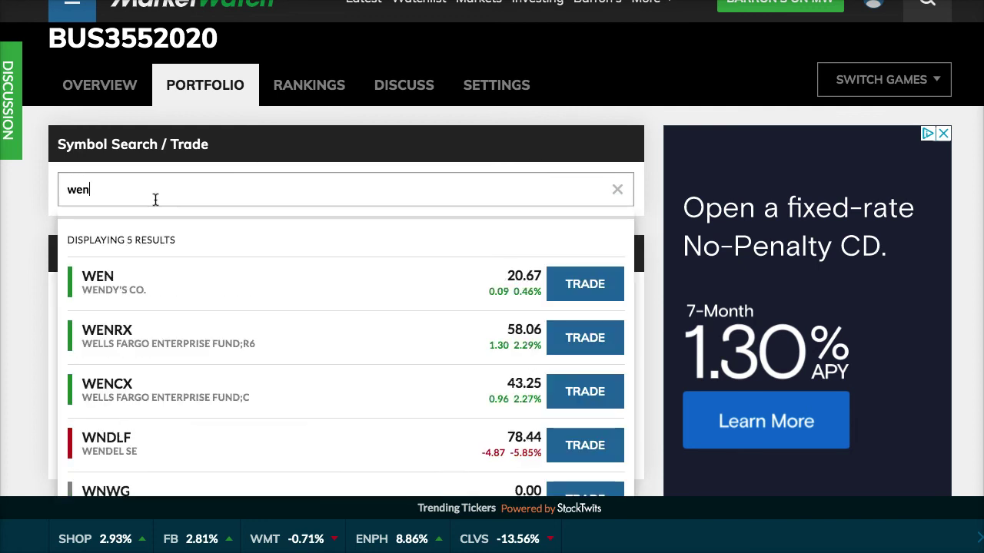
Buy 147 Wendy's shares as a good-til-canceled limit order at $20.00
click(577, 285)
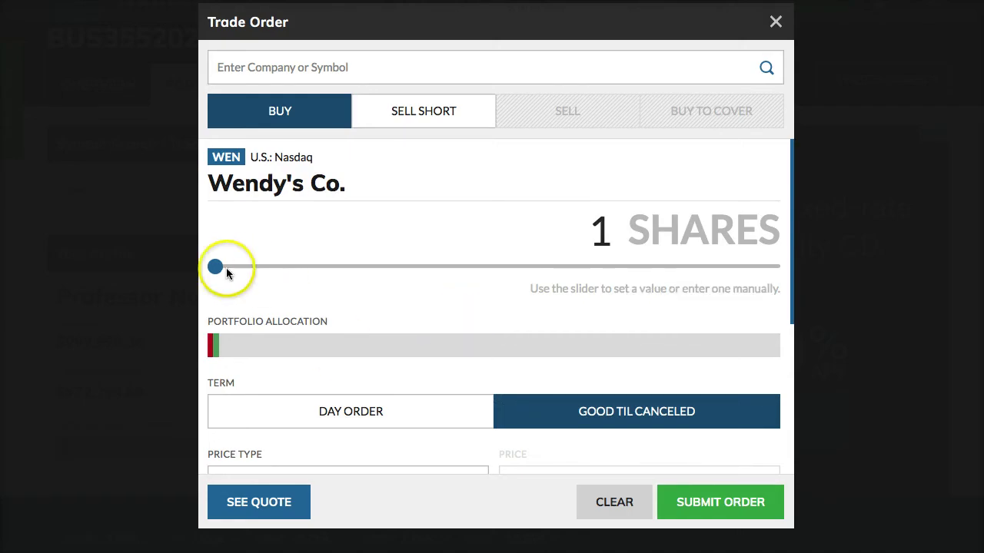
mouse_move(216, 267)
mouse_down()
mouse_move(236, 268)
mouse_move(215, 268)
mouse_up()
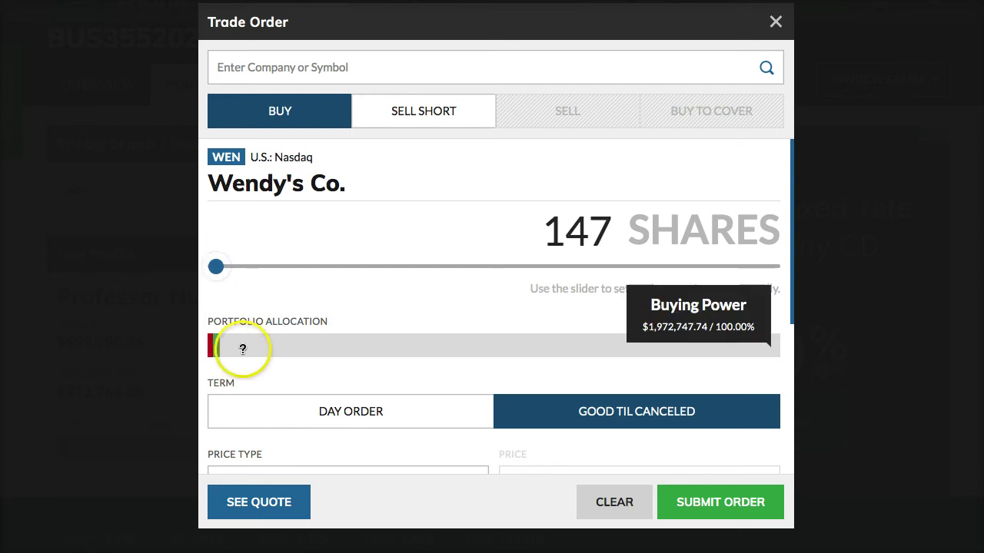
scroll(369, 392, down, 2)
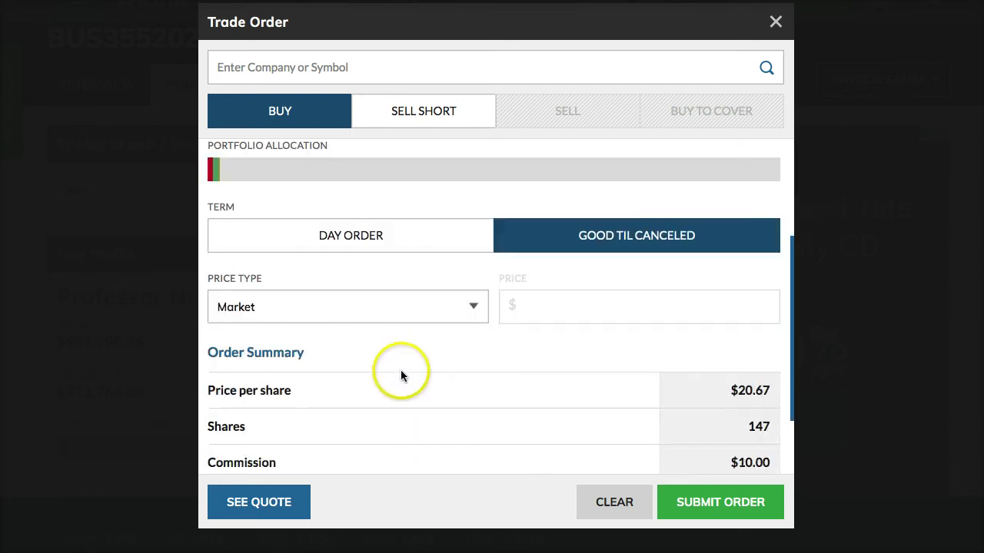
click(597, 239)
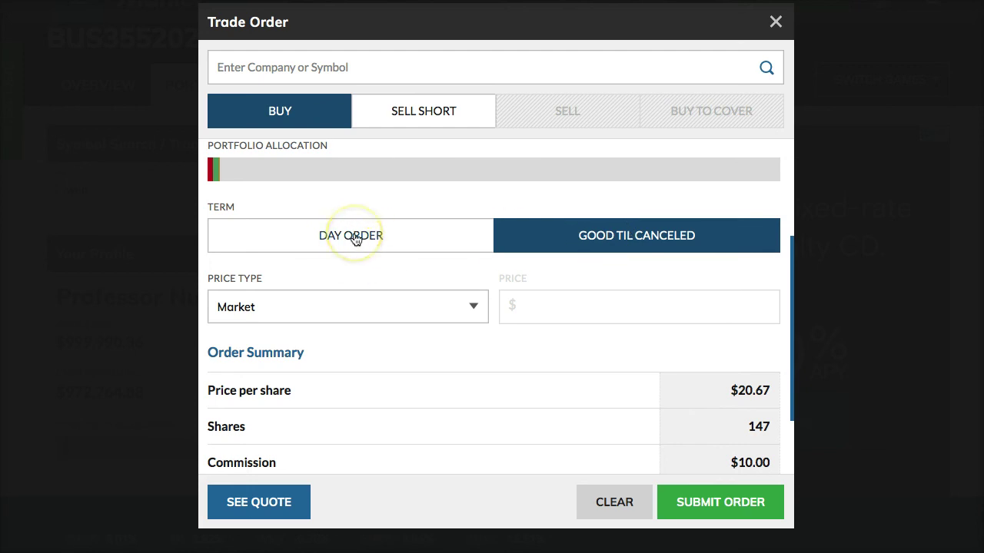
click(430, 306)
click(391, 325)
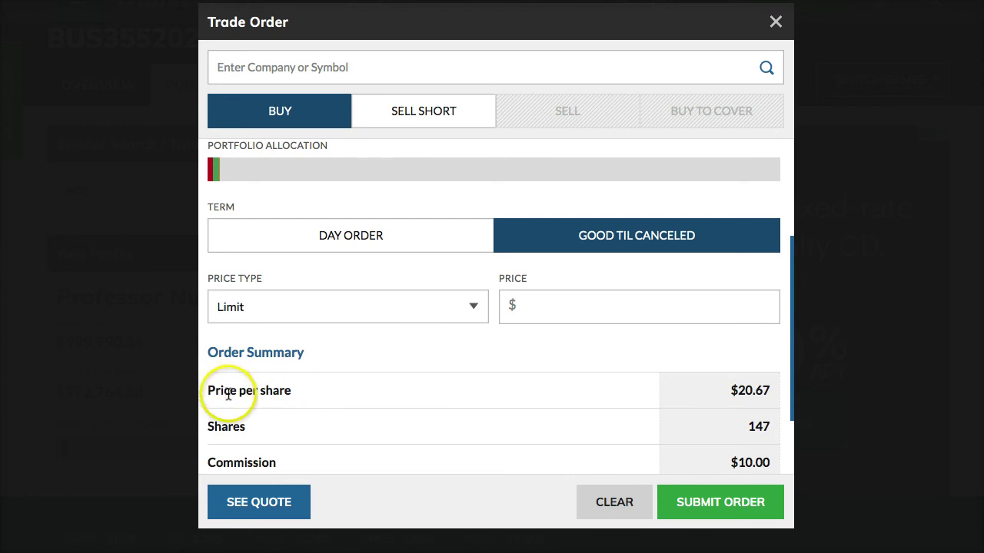
click(566, 310)
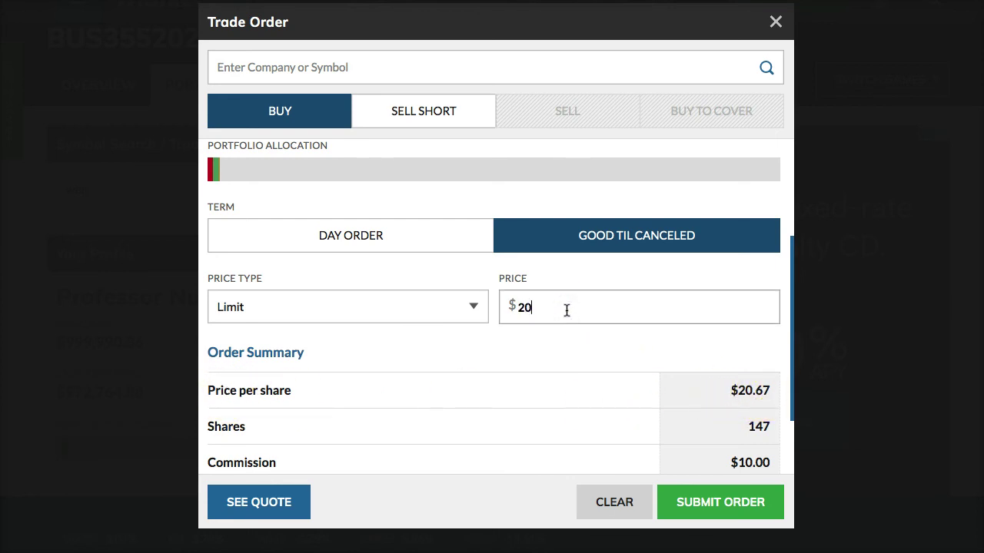
click(687, 500)
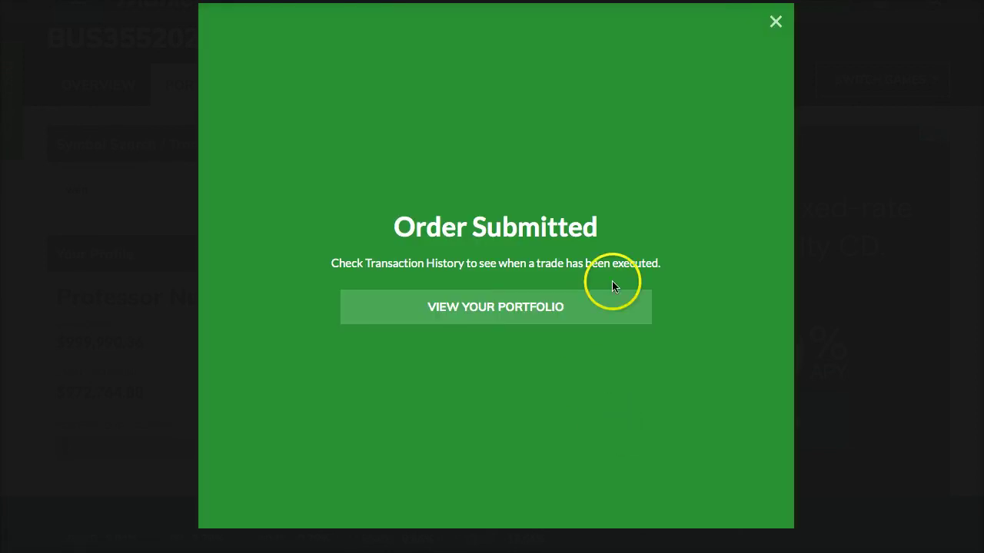
click(498, 307)
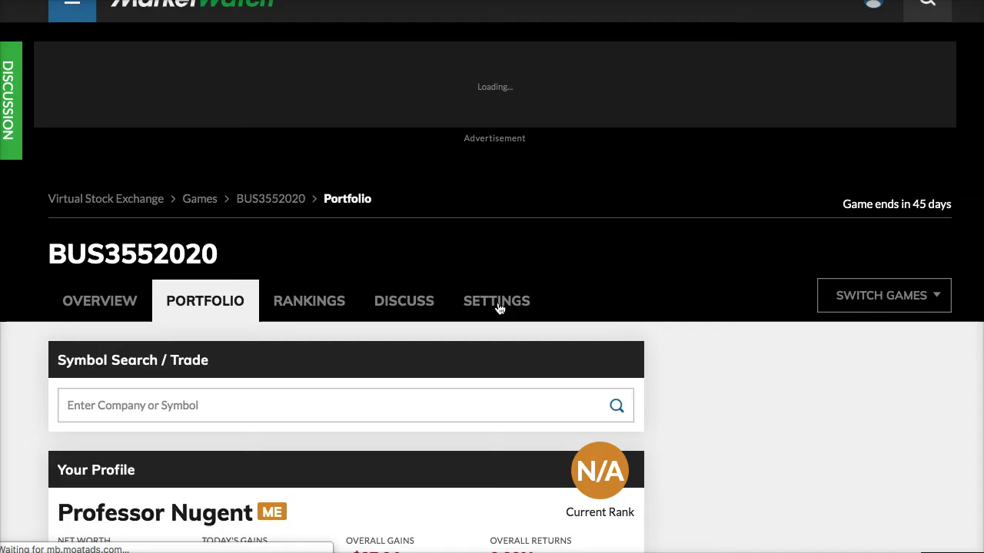
Check Pending Orders for the 147-share Wendy's $20 limit buy, then Transaction History
scroll(430, 317, down, 4)
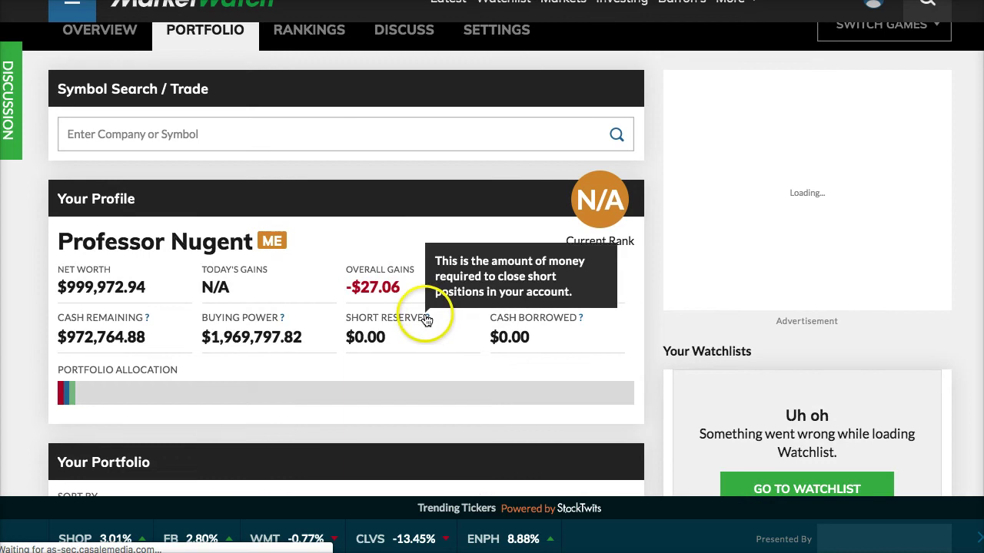
scroll(430, 321, down, 4)
scroll(422, 320, down, 5)
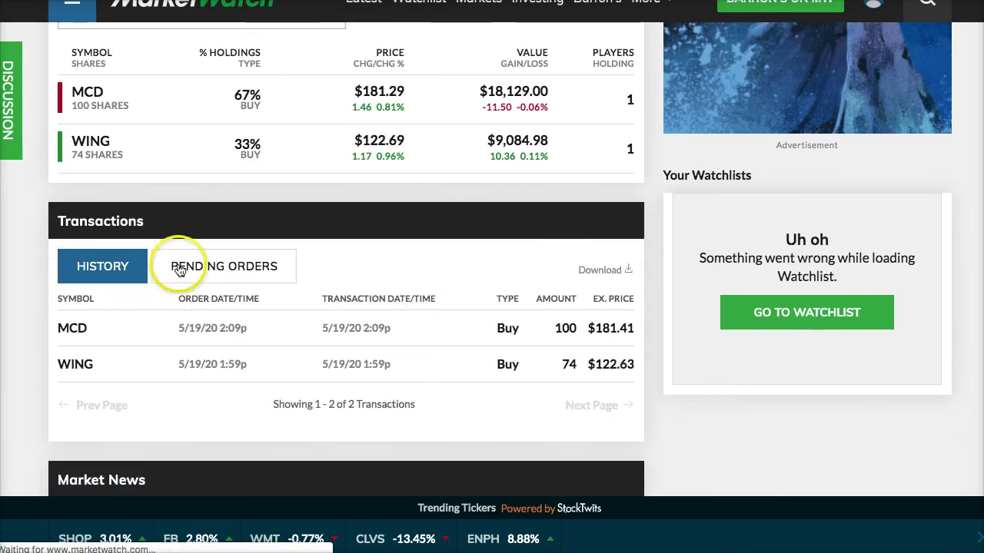
click(206, 265)
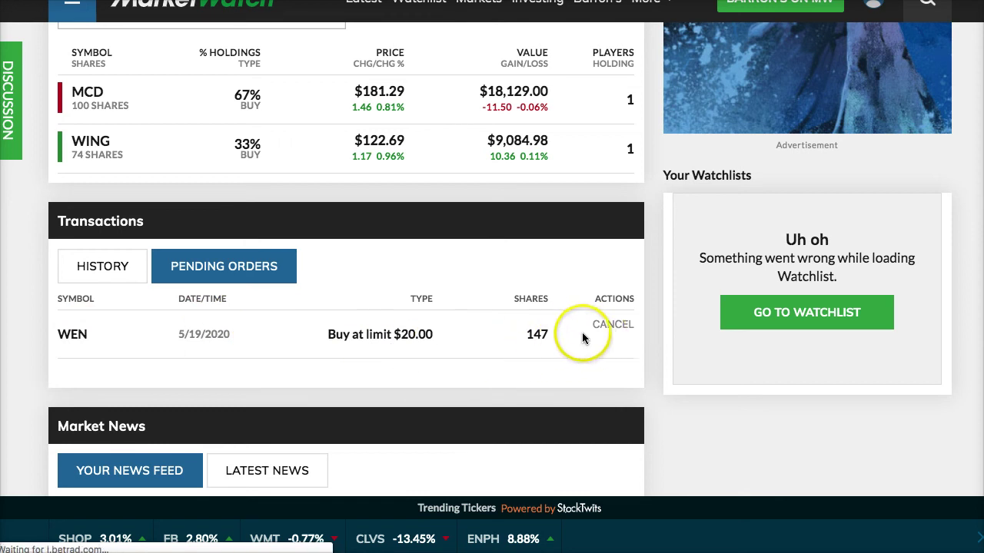
click(91, 271)
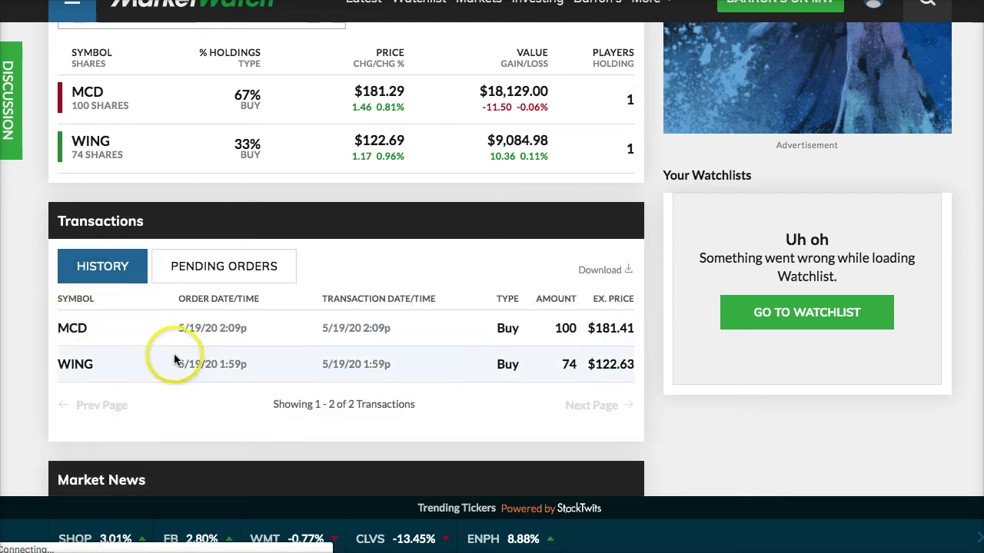
scroll(227, 341, up, 4)
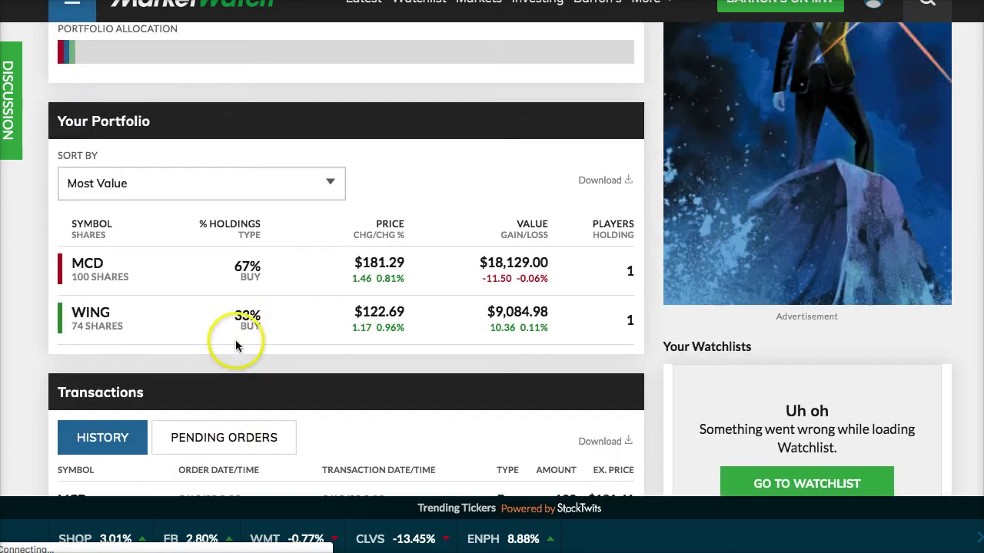
scroll(235, 350, up, 1)
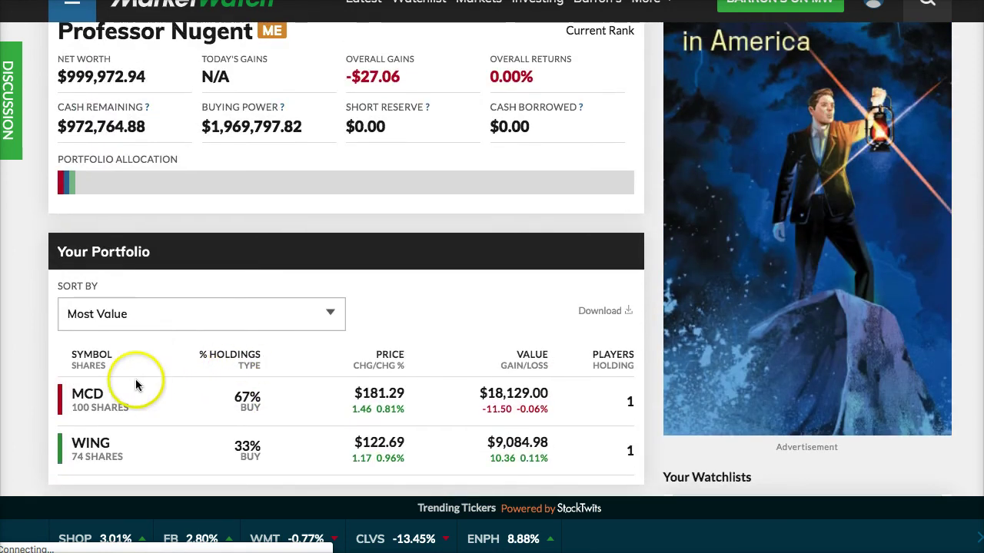
scroll(279, 373, up, 4)
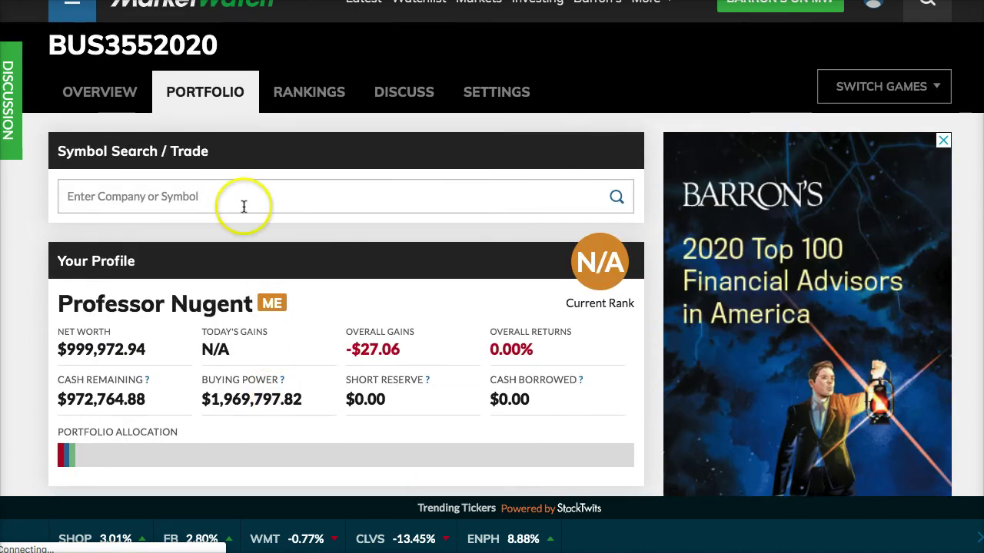
Browse the BUS3552020 game overview page, then its portfolio page
click(102, 93)
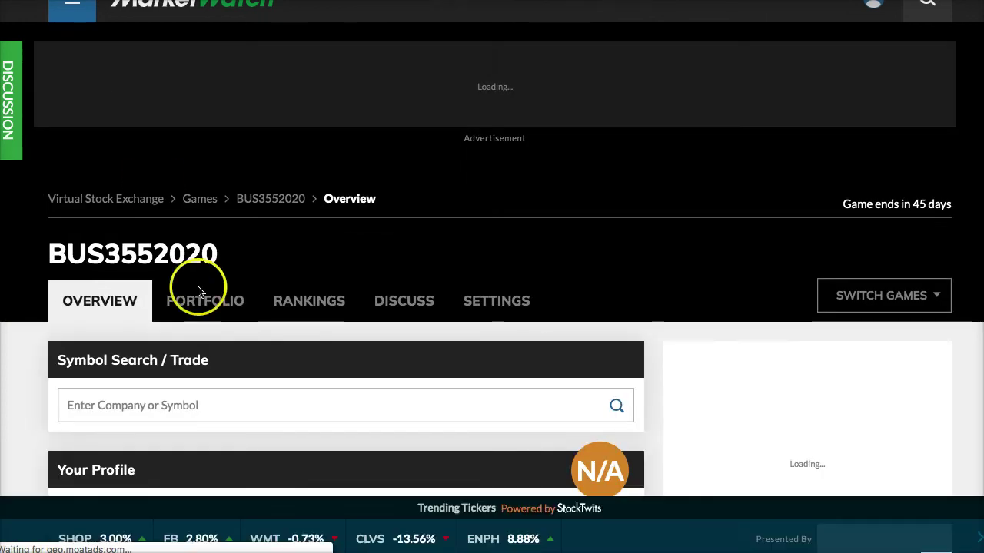
scroll(213, 331, down, 8)
scroll(213, 331, up, 1)
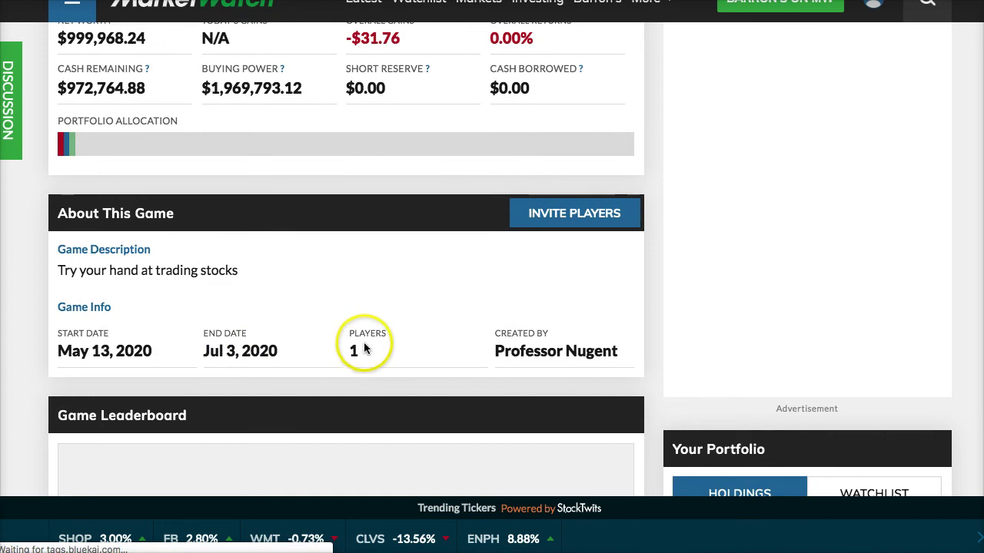
scroll(285, 334, down, 2)
scroll(828, 434, down, 2)
scroll(830, 423, up, 7)
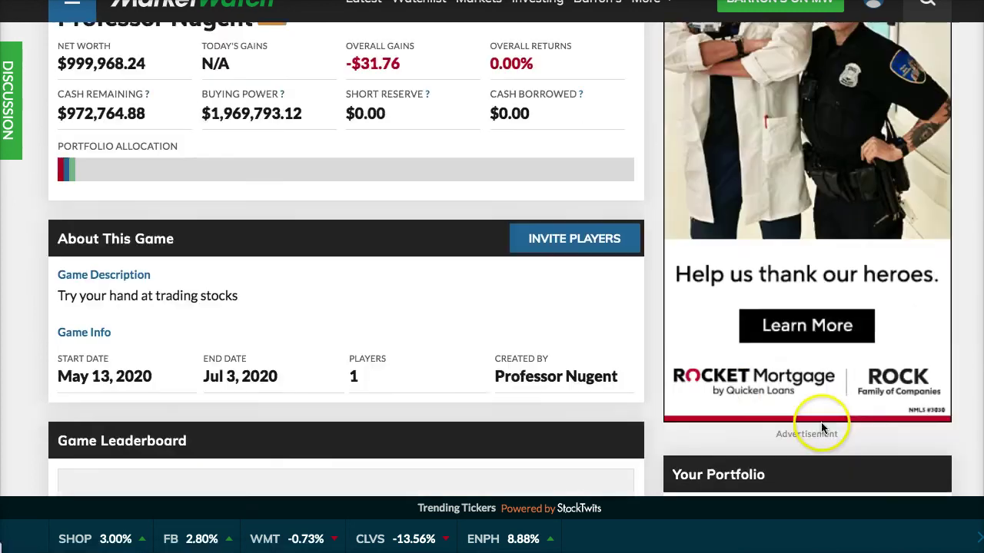
scroll(528, 366, up, 1)
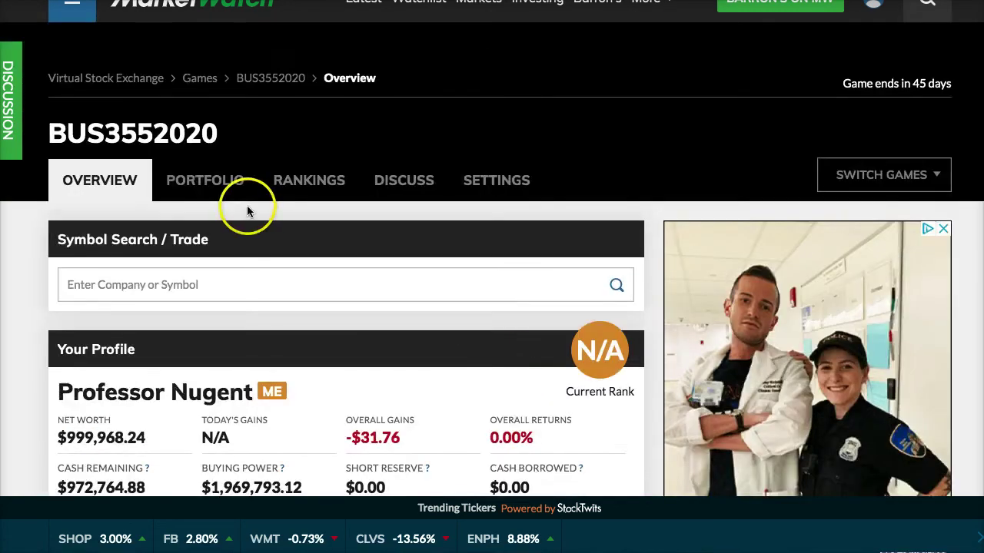
click(191, 179)
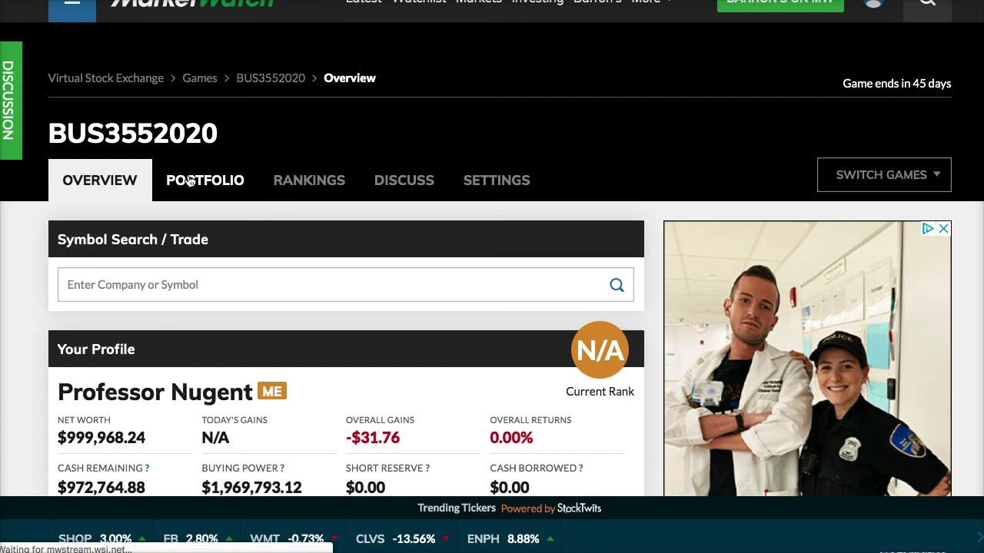
scroll(303, 358, down, 1)
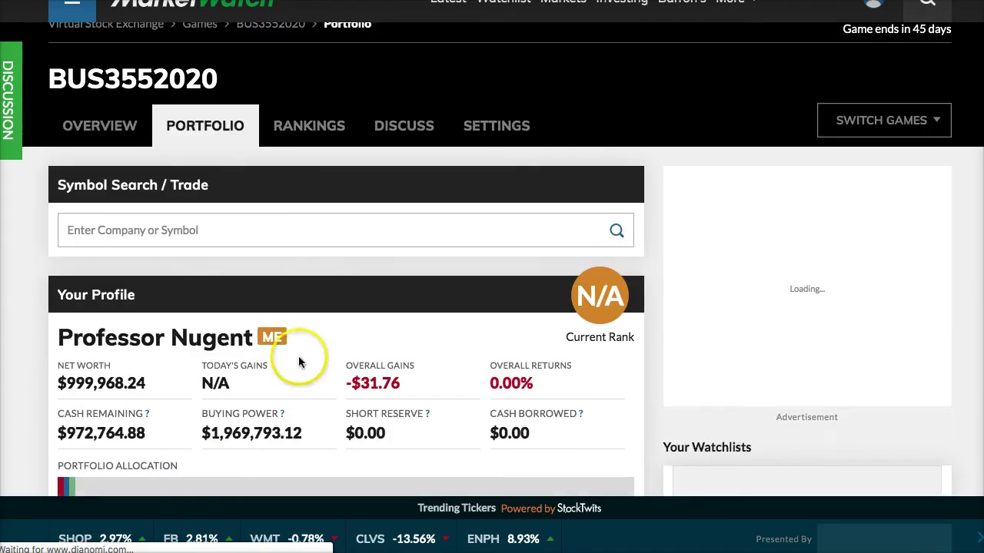
View Game Rankings, which report too few active players, and open the discussion panel
click(292, 128)
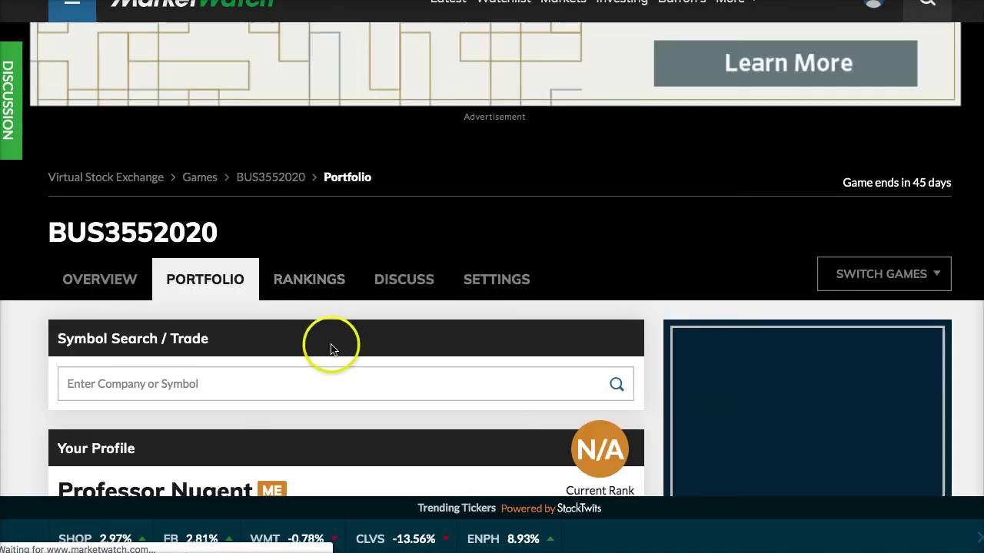
scroll(329, 354, down, 3)
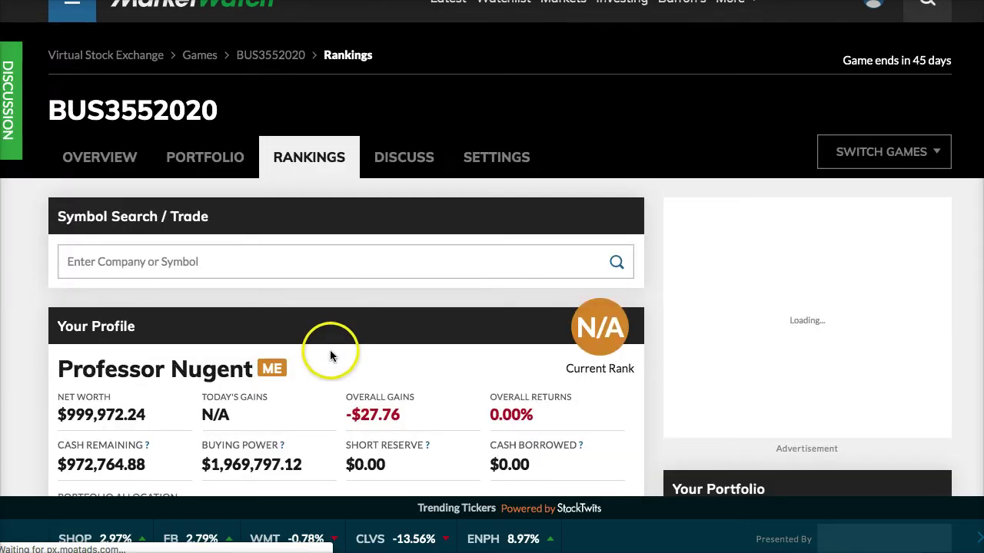
scroll(327, 349, down, 5)
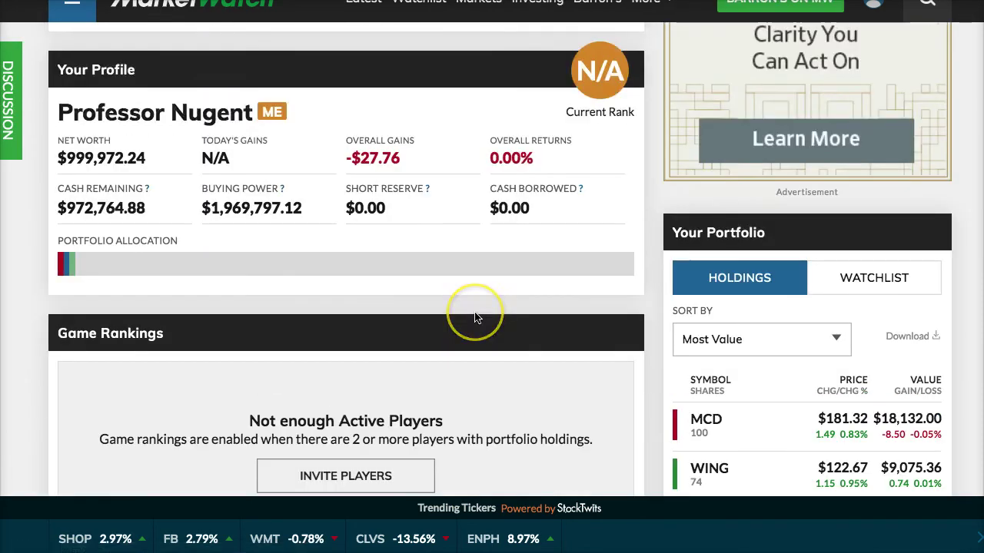
scroll(474, 315, up, 3)
click(400, 153)
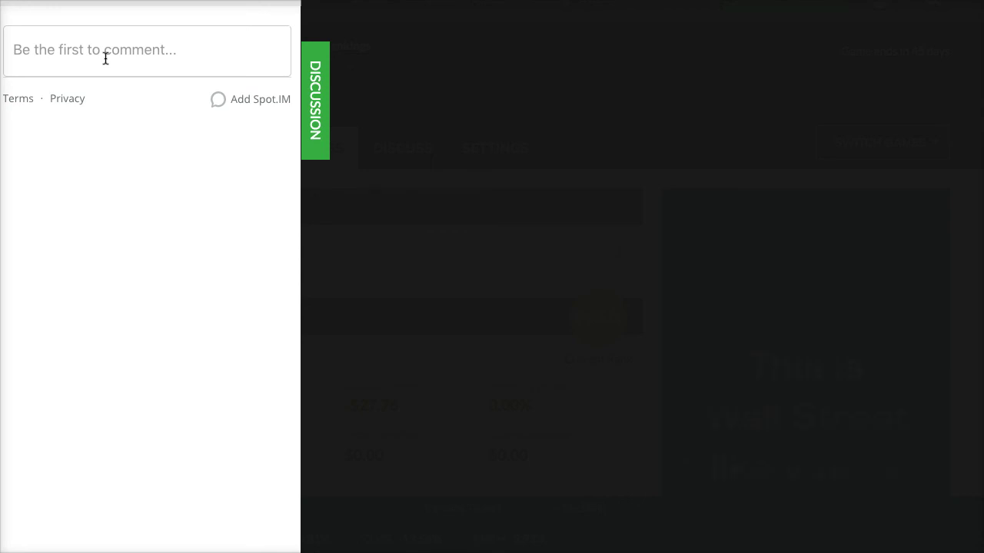
click(318, 124)
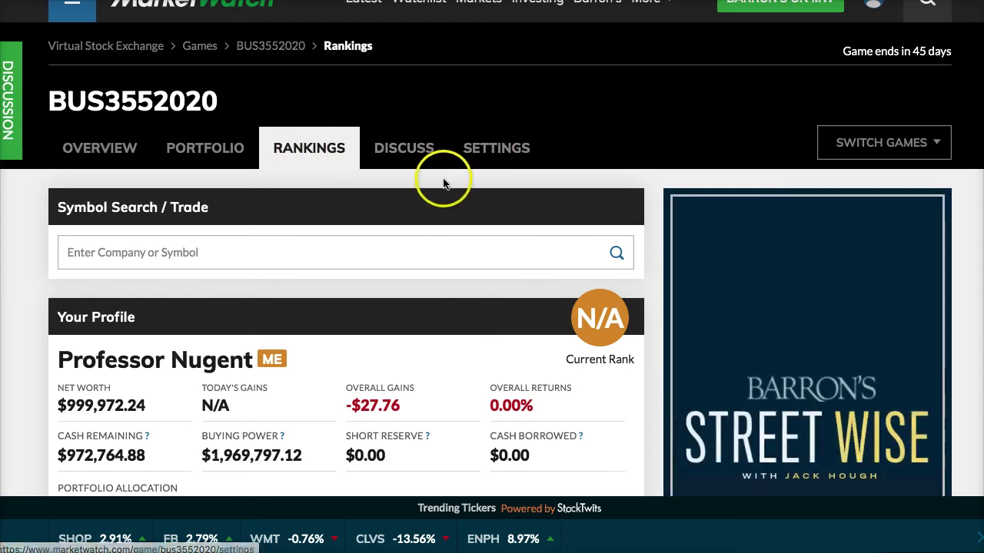
Return to the portfolio with 100 MCD and 74 WING shares and open the WING quote
scroll(361, 249, down, 1)
scroll(361, 249, down, 4)
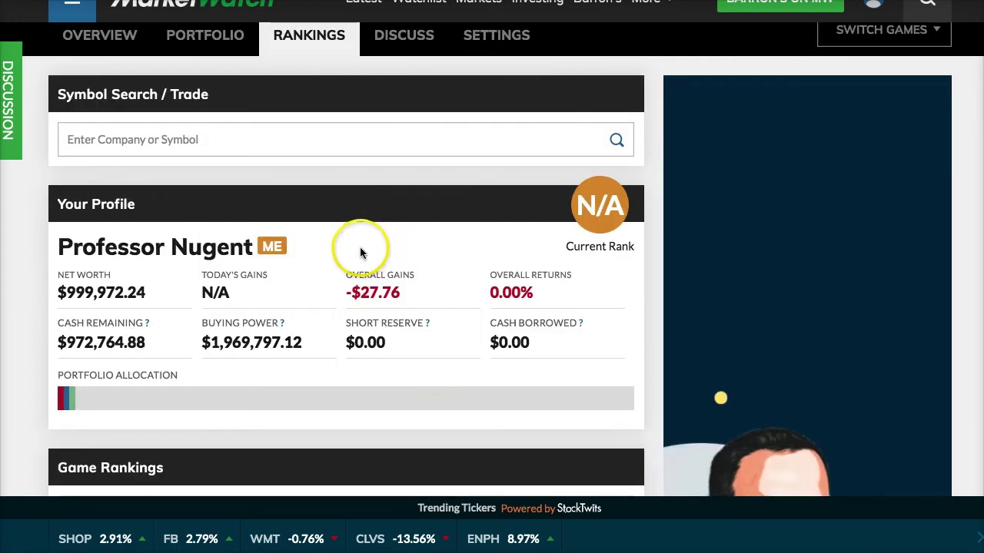
scroll(360, 248, up, 5)
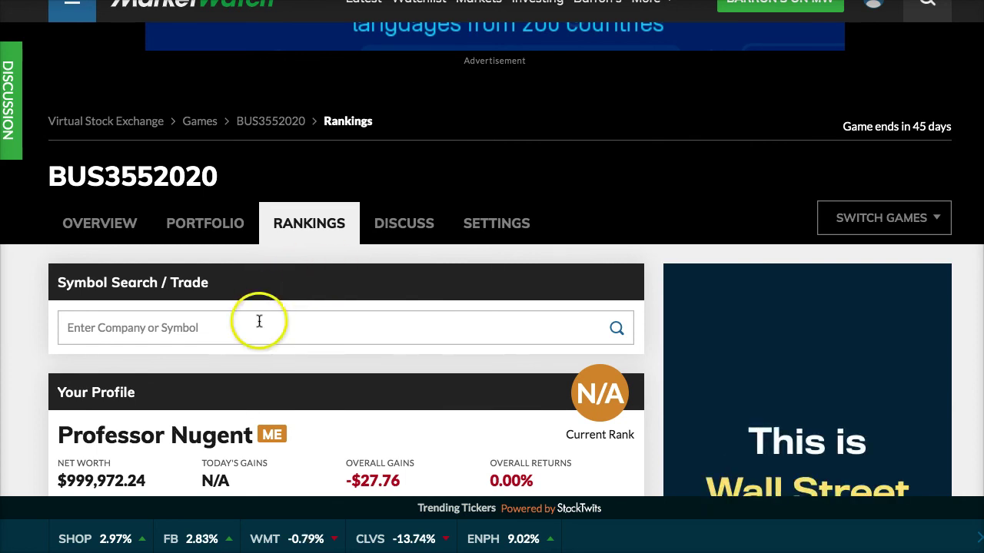
scroll(268, 325, down, 6)
scroll(286, 321, up, 2)
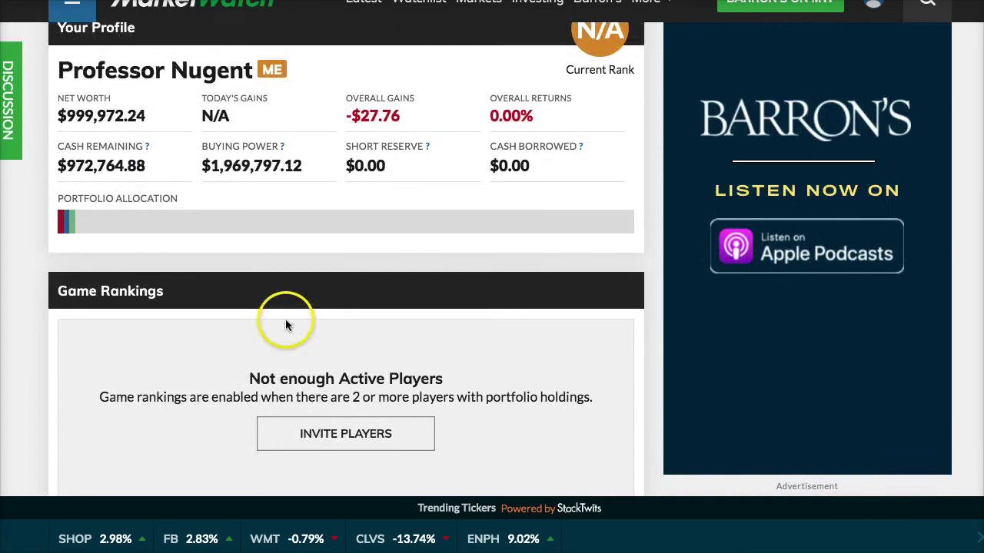
scroll(285, 322, down, 3)
scroll(285, 319, up, 7)
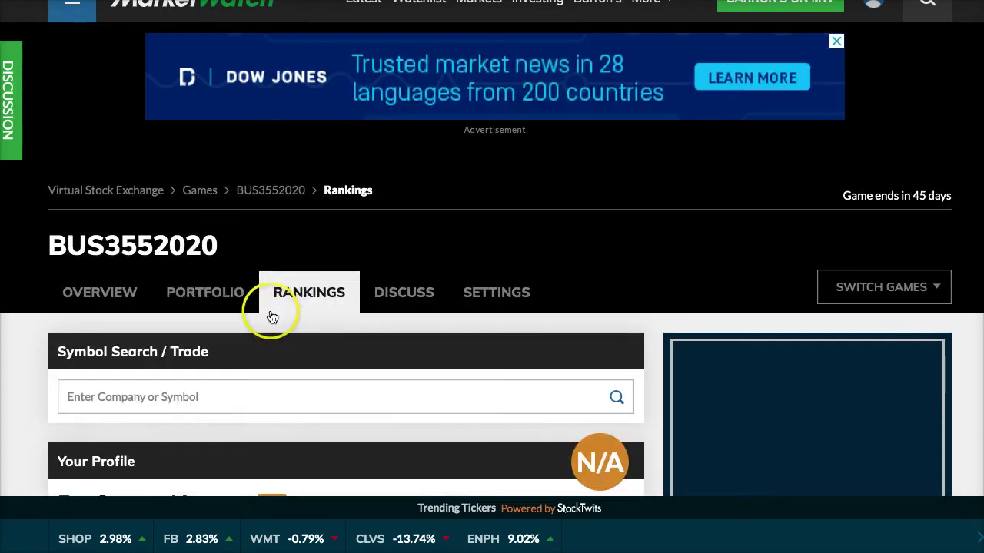
click(207, 299)
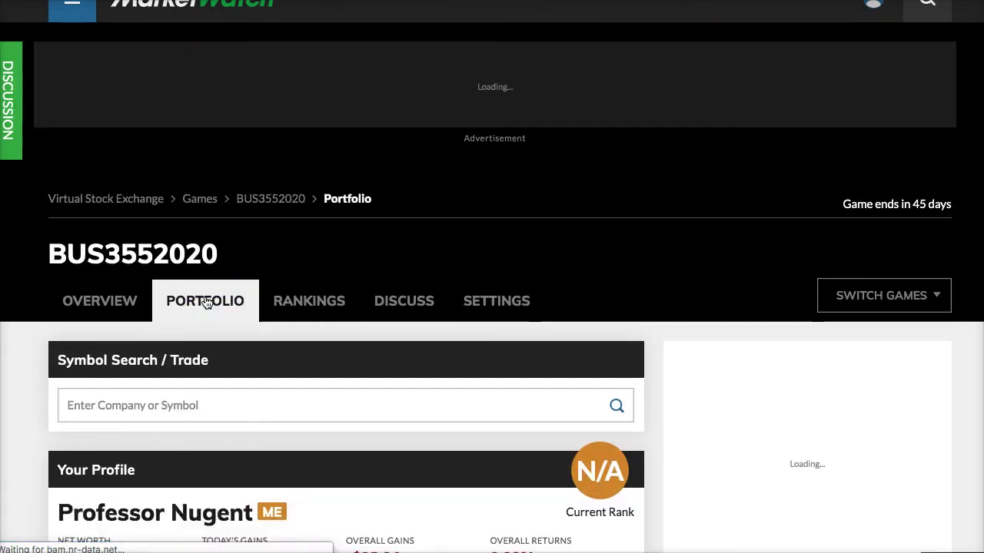
click(253, 329)
scroll(254, 335, down, 6)
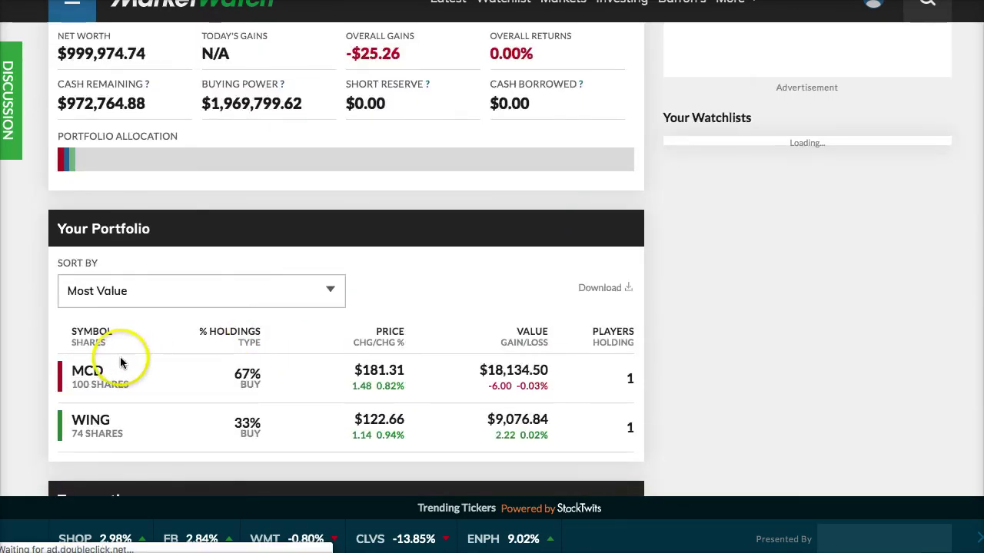
scroll(115, 380, down, 2)
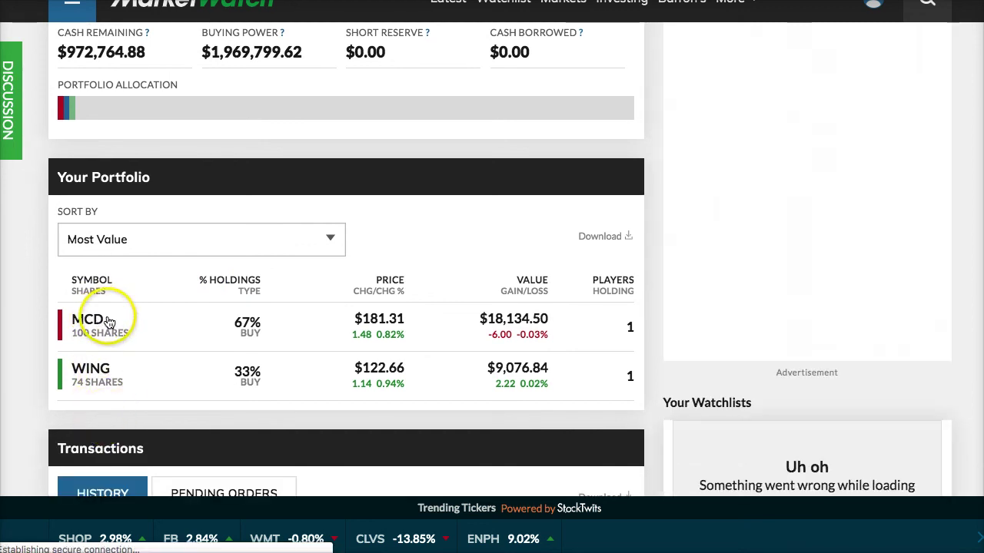
click(96, 377)
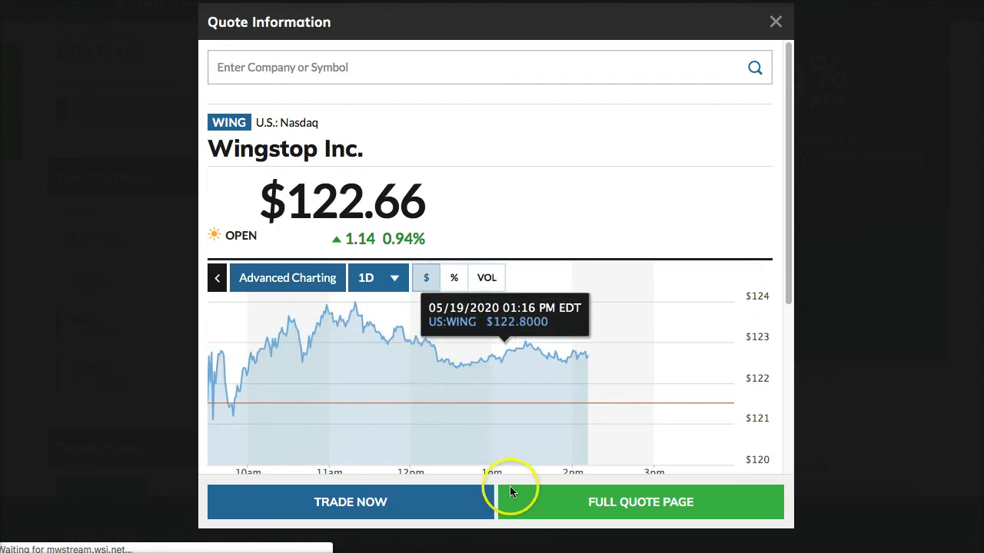
Sell 1 WING share as a day-only market order and close the confirmation
click(381, 502)
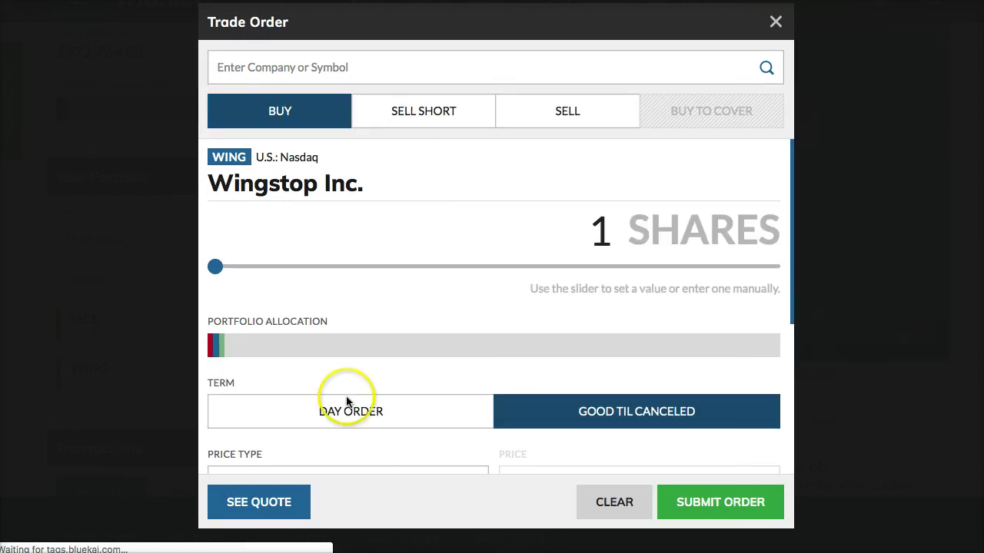
click(551, 119)
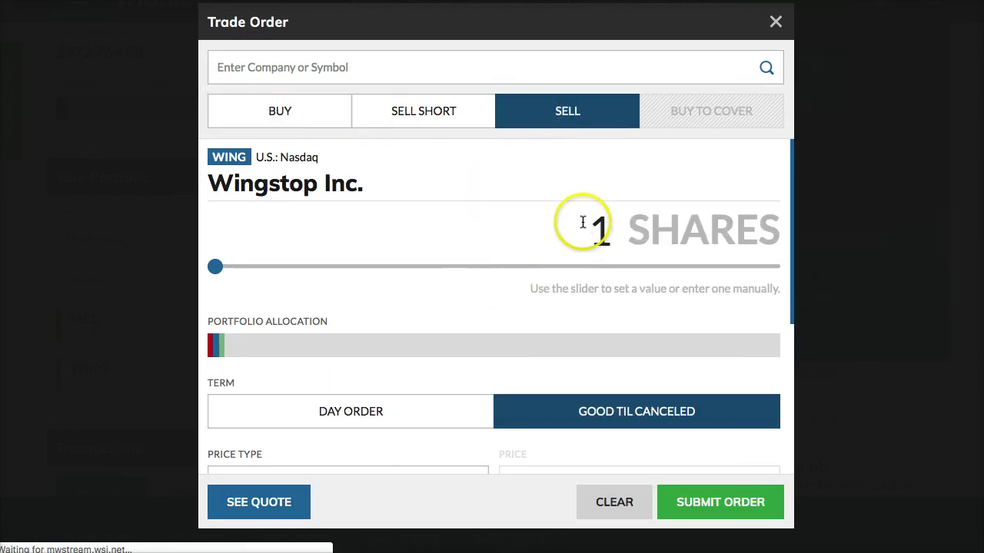
scroll(535, 358, down, 2)
click(382, 306)
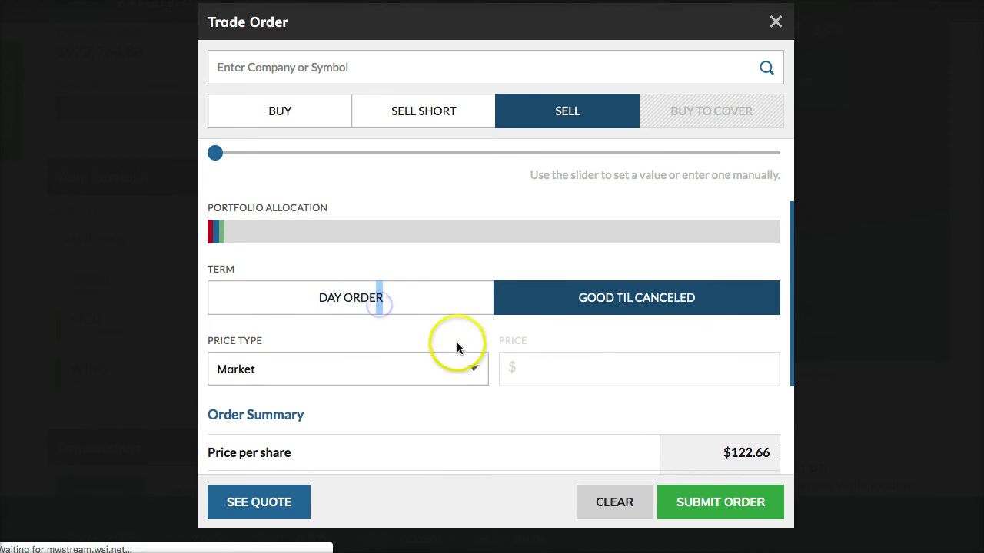
click(345, 296)
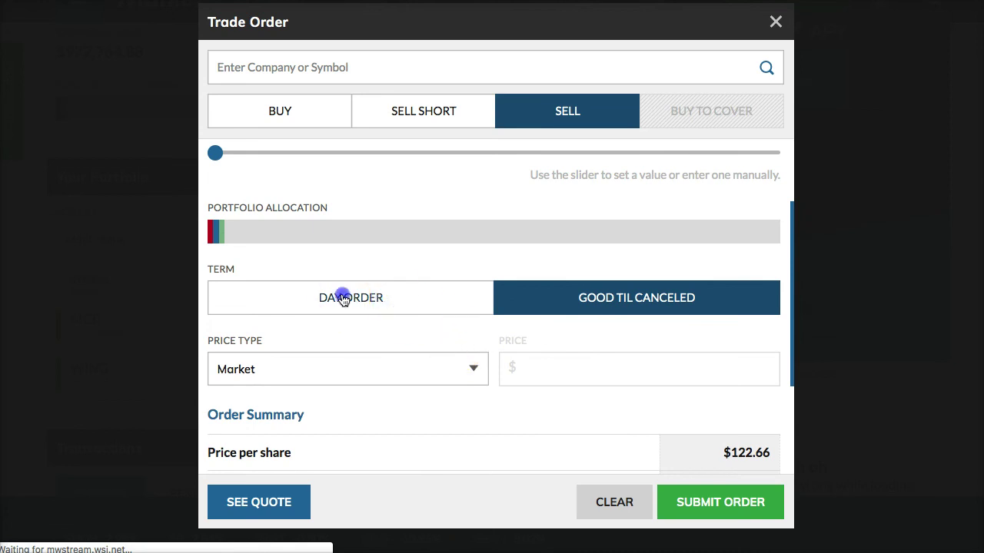
click(708, 498)
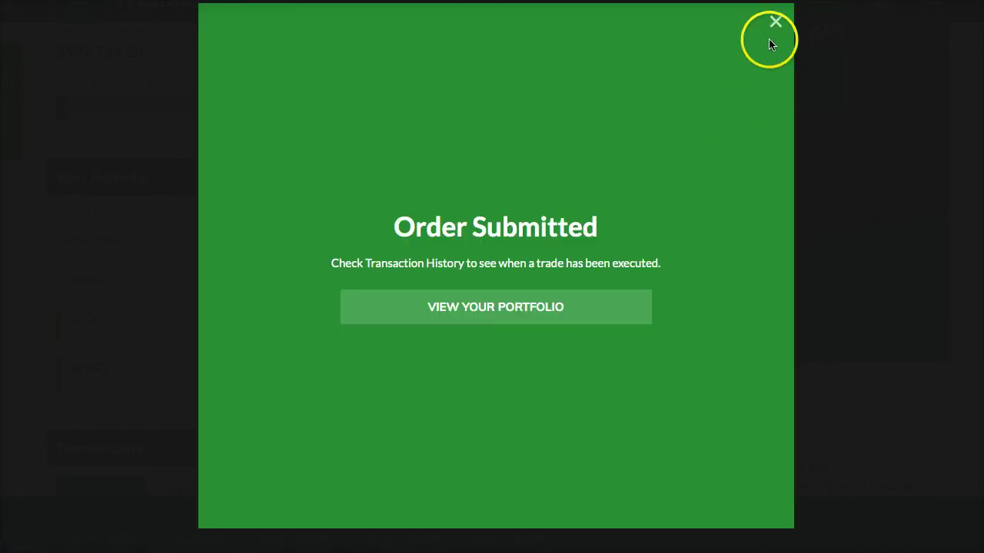
click(775, 22)
Reload the portfolio and verify 73 WING shares and the 1-share WING sale in history
scroll(395, 317, down, 1)
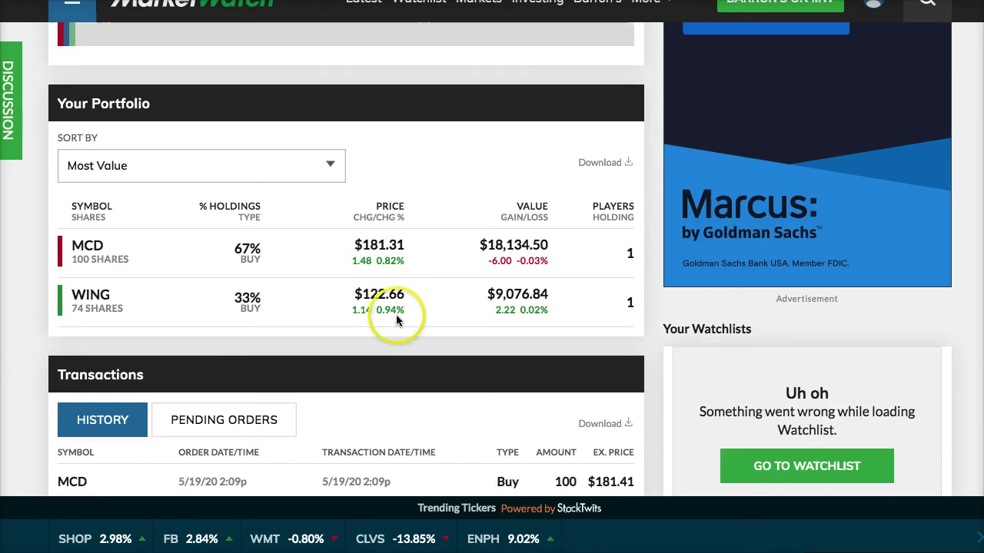
scroll(395, 317, up, 5)
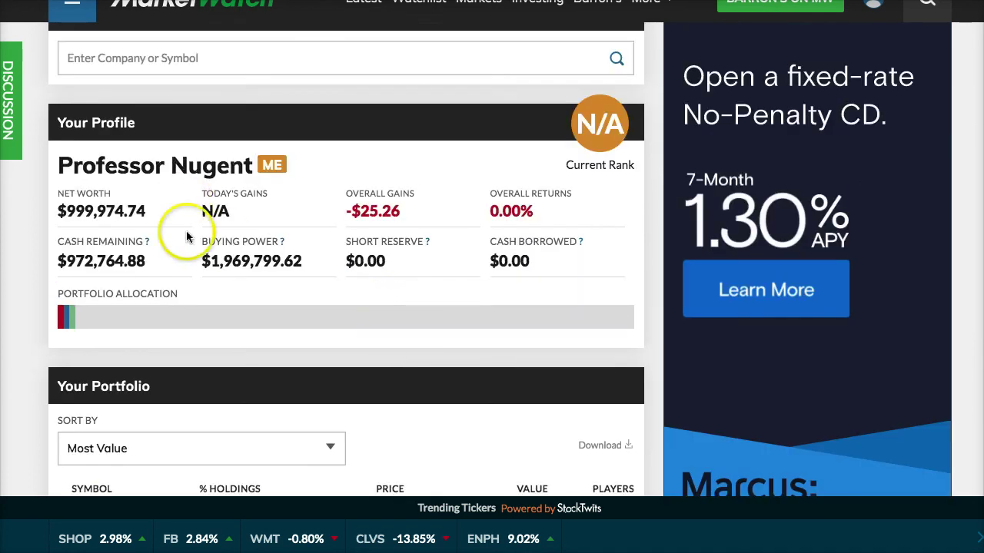
click(192, 101)
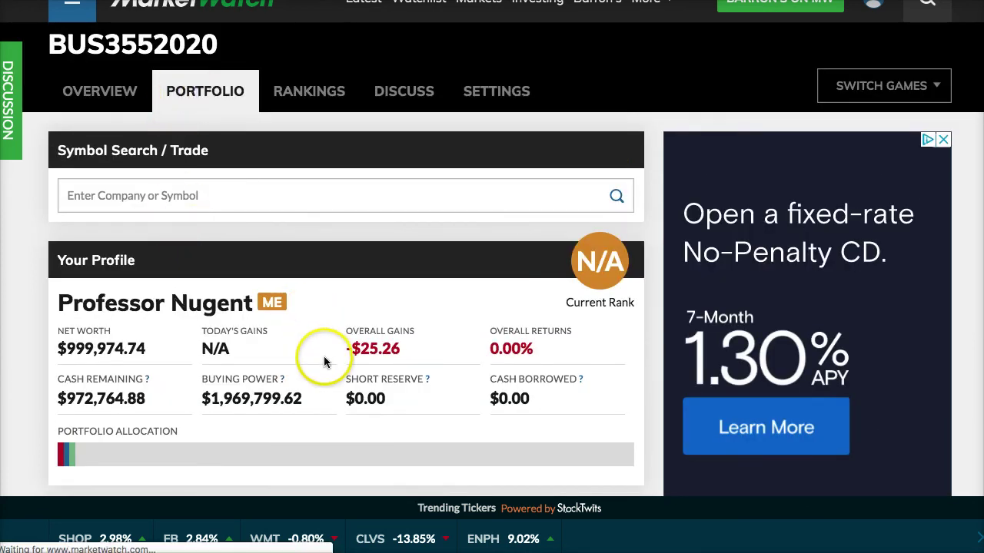
scroll(330, 382, down, 3)
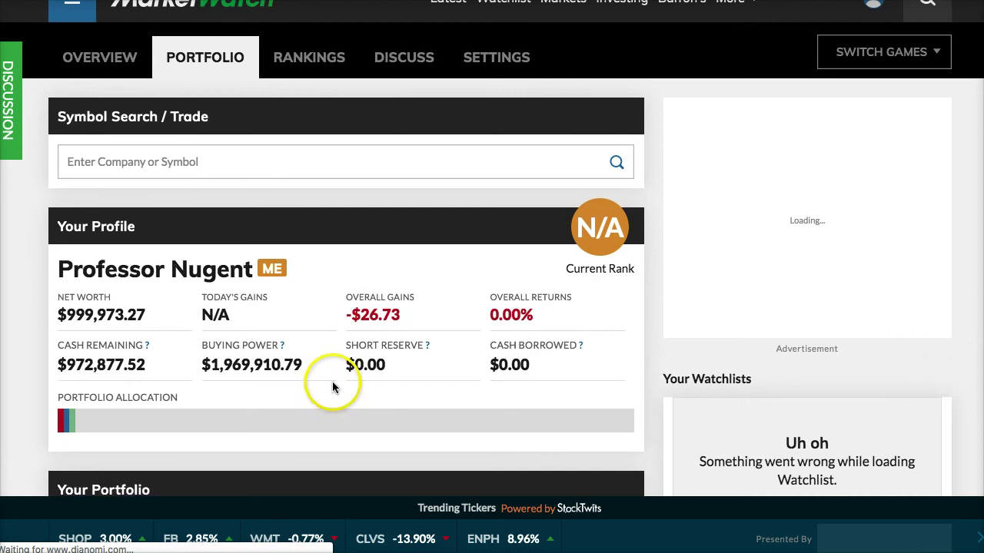
scroll(332, 381, down, 4)
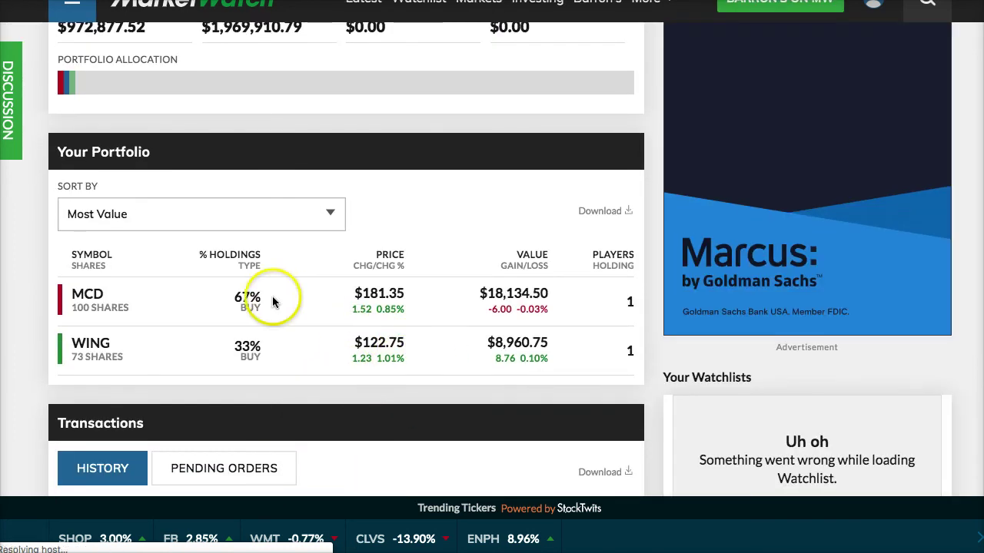
scroll(318, 292, down, 2)
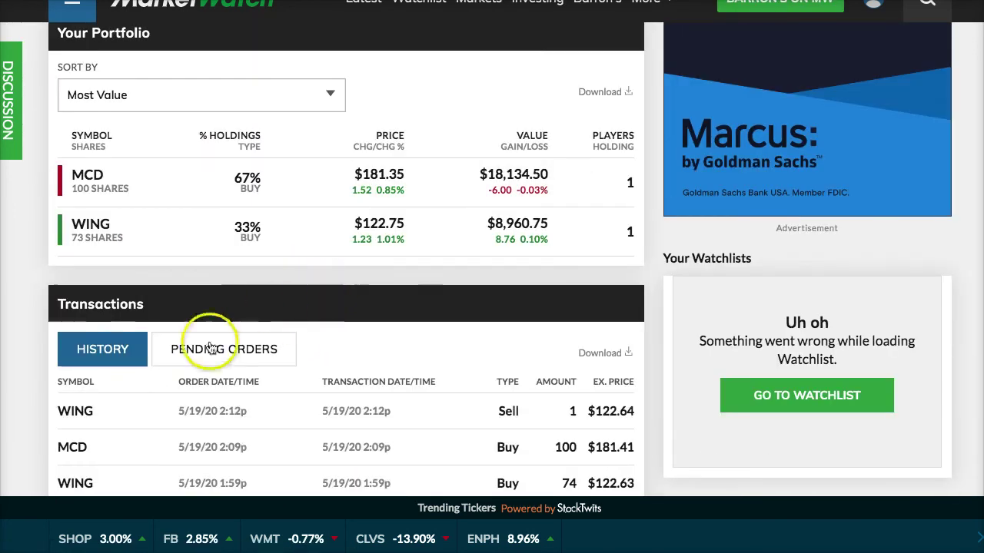
scroll(209, 348, down, 2)
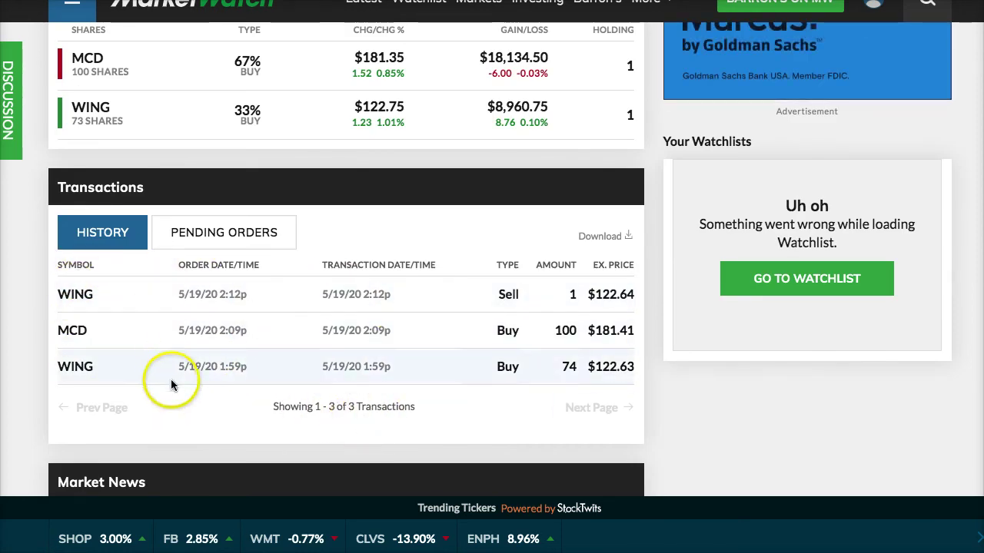
scroll(538, 269, up, 5)
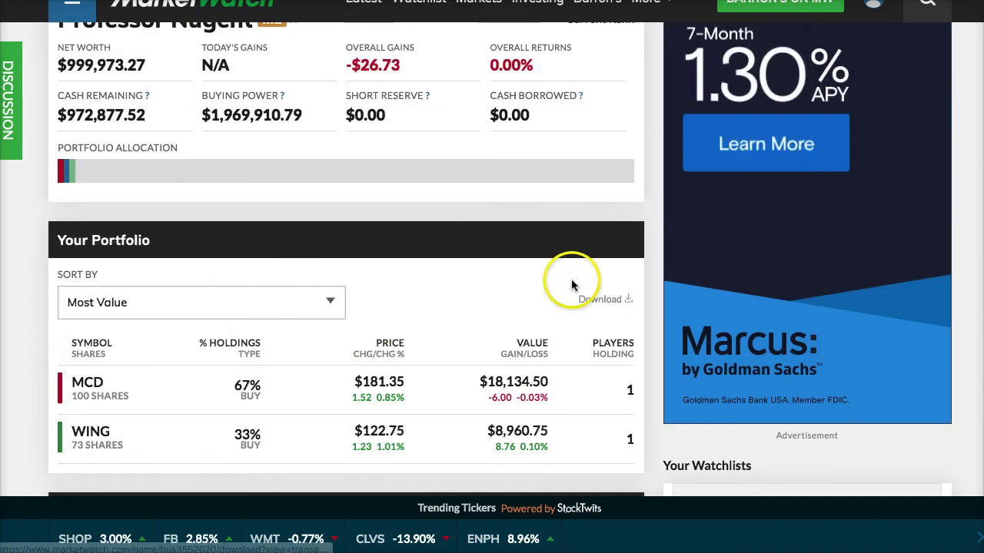
scroll(521, 286, up, 4)
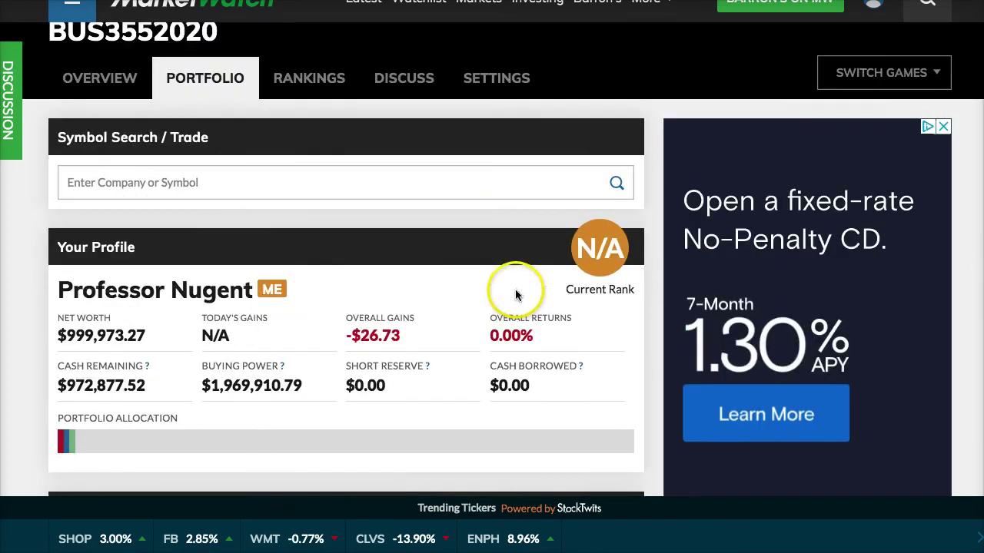
scroll(515, 294, up, 1)
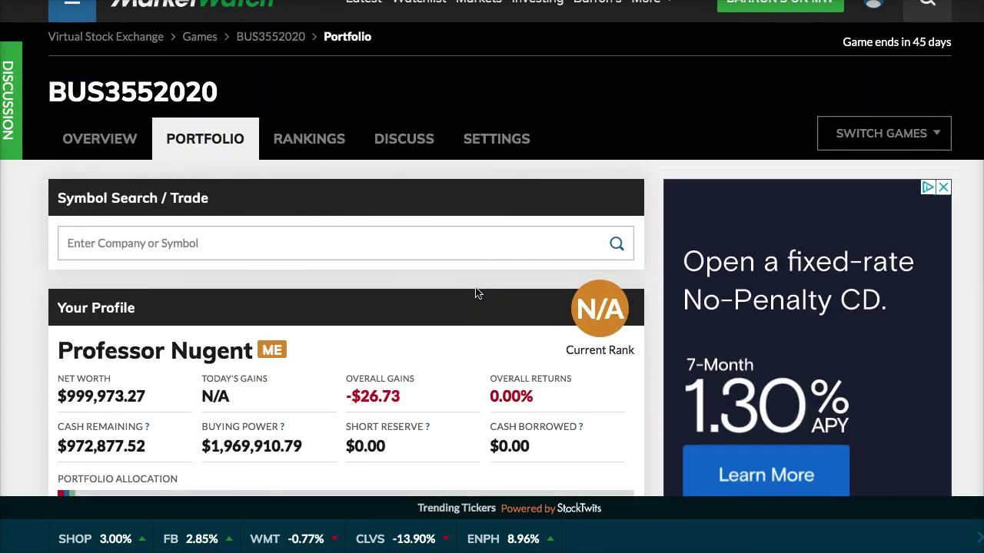